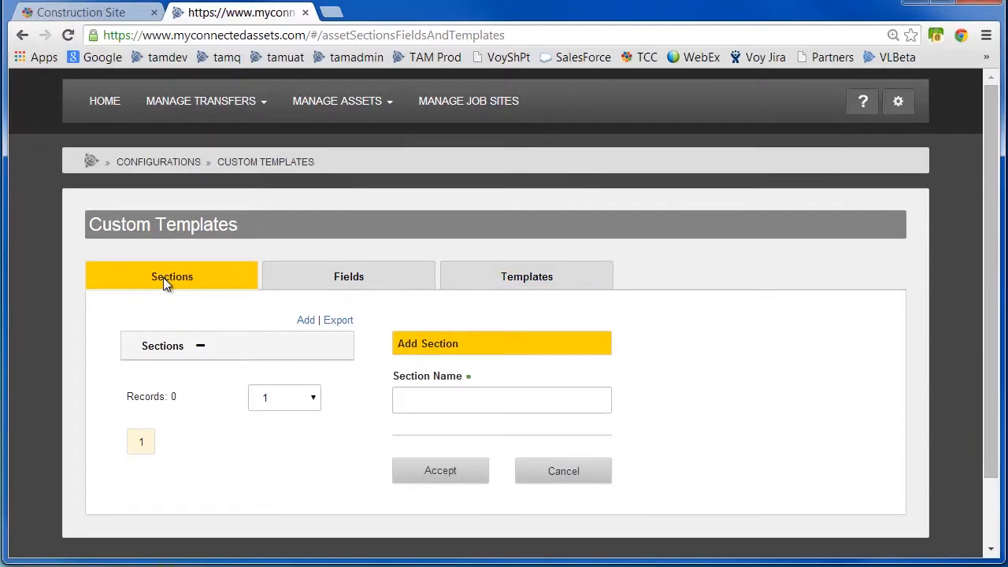
Add a custom template section named Operations.
{"action": "left_click", "coordinate": [447, 404]}
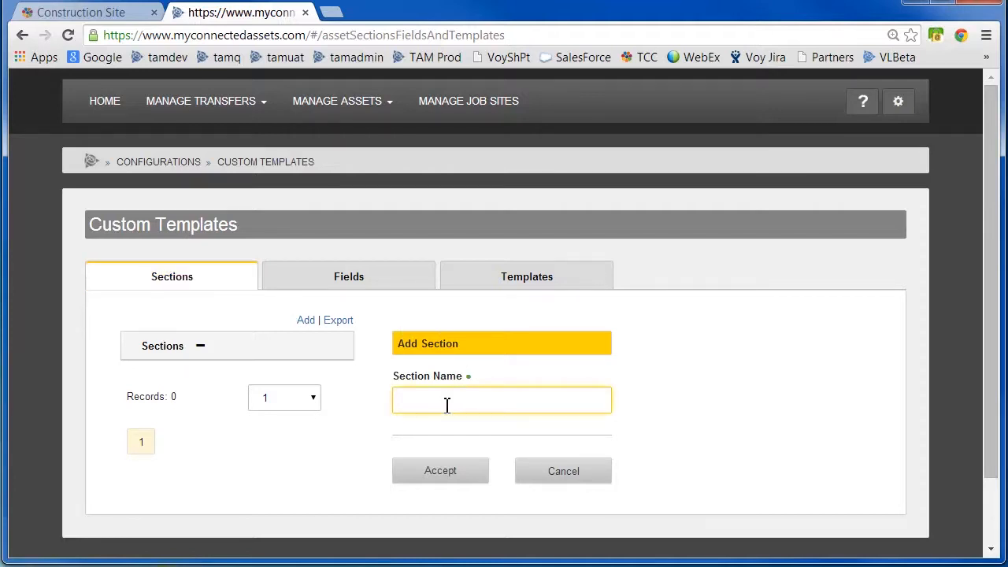
{"action": "type", "text": "Operations"}
{"action": "left_click", "coordinate": [449, 470]}
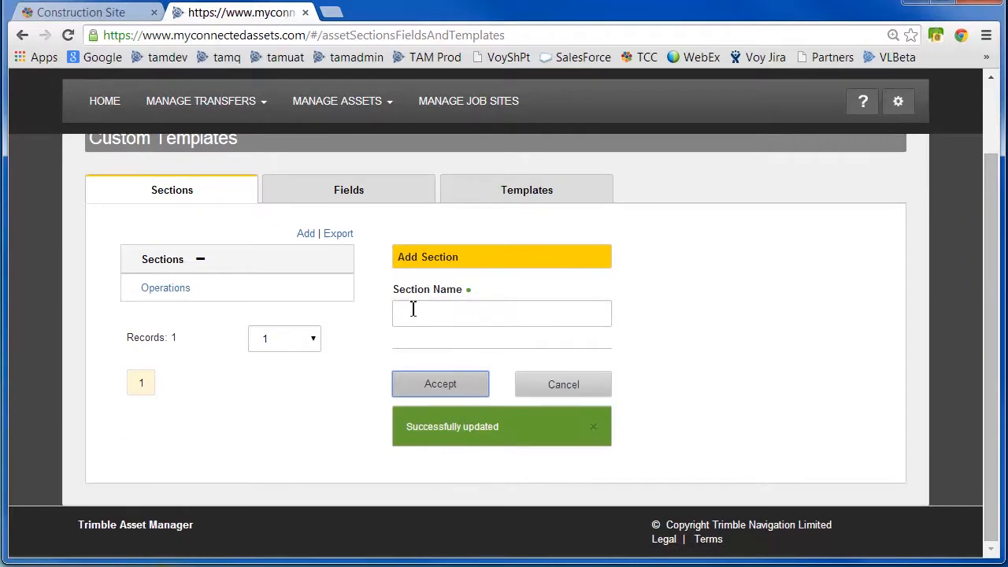
Add a second section named Financial.
{"action": "left_click", "coordinate": [412, 317]}
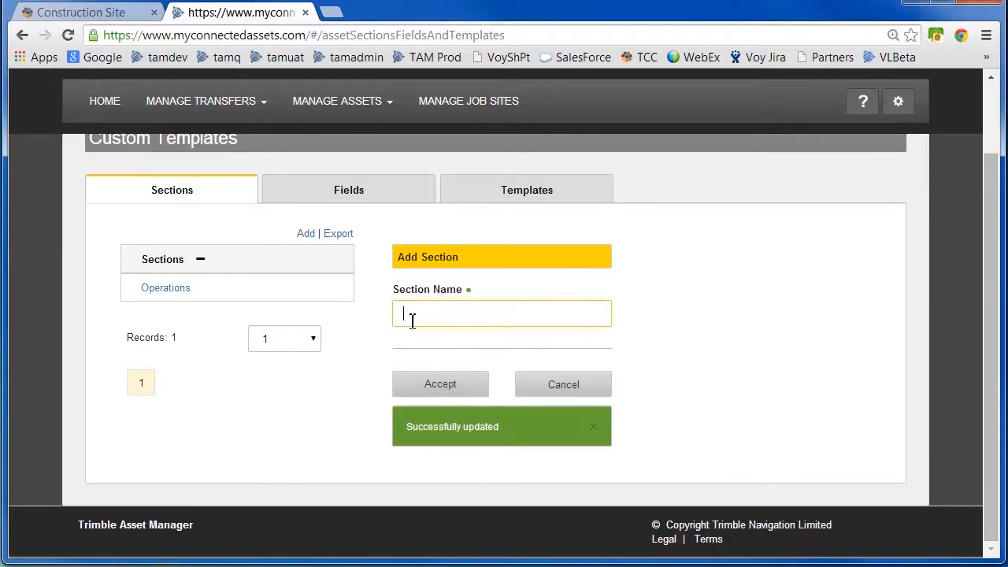
{"action": "type", "text": "Financial"}
{"action": "left_click", "coordinate": [467, 386]}
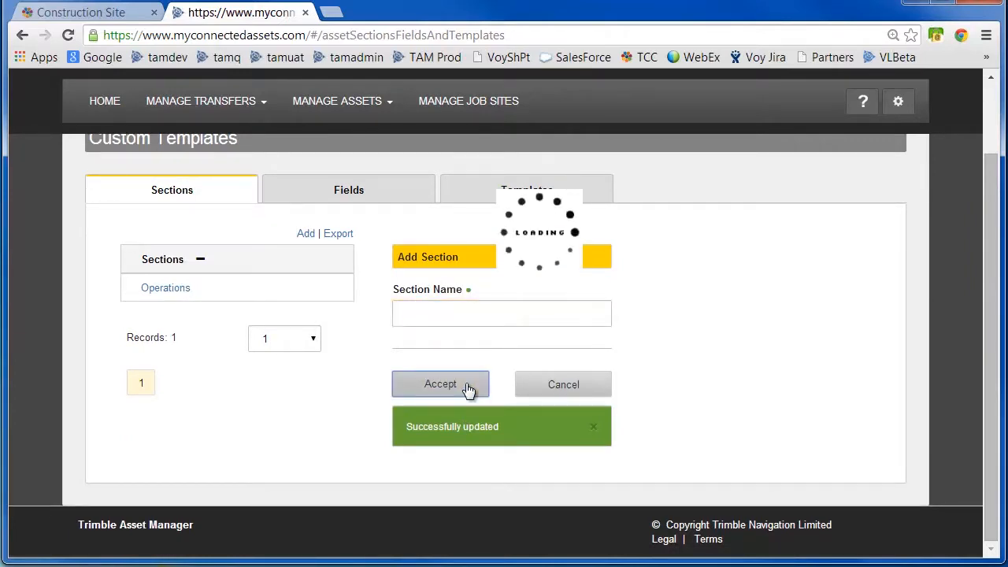
Open the Fields tab and inspect the Ownership and Serial Number fields and their section choices.
{"action": "scroll", "coordinate": [996, 338], "scroll_direction": "up", "scroll_amount": 2}
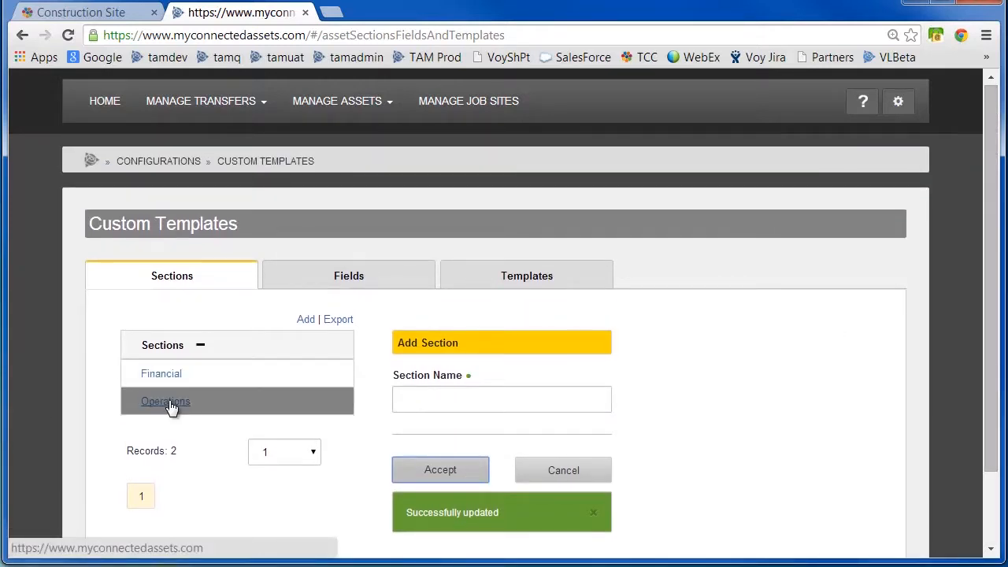
{"action": "left_click", "coordinate": [359, 275]}
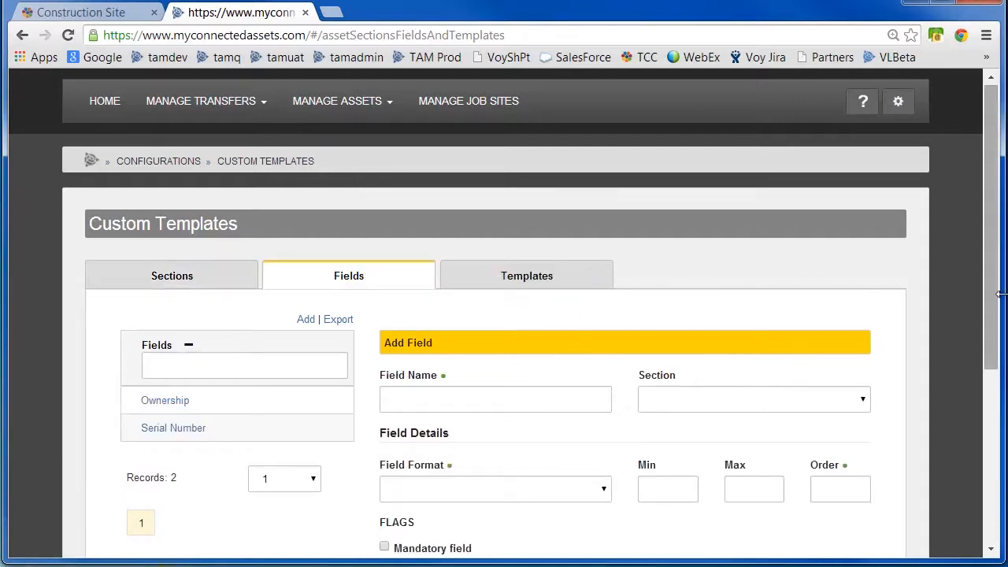
{"action": "scroll", "coordinate": [985, 307], "scroll_direction": "down", "scroll_amount": 2}
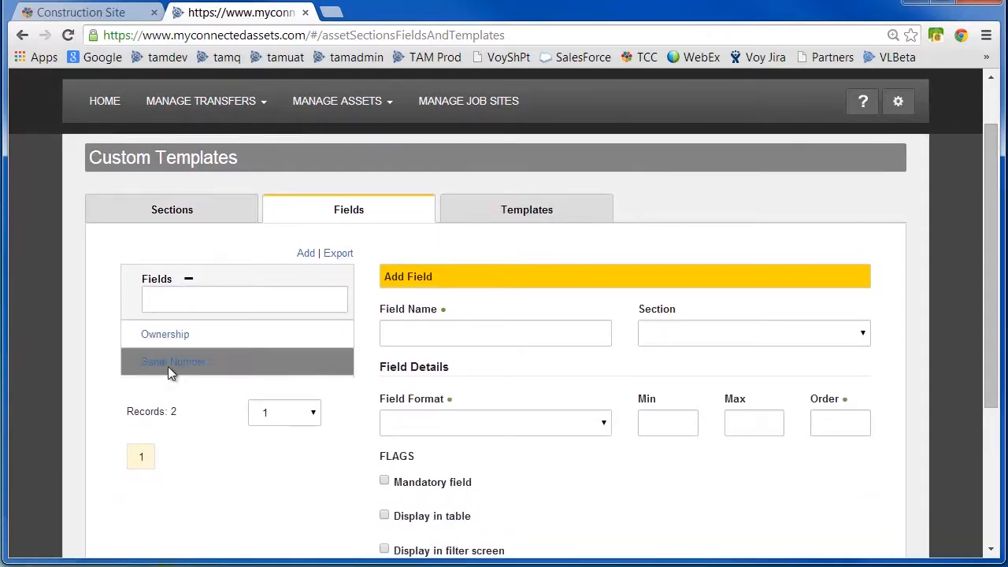
{"action": "left_click", "coordinate": [179, 344]}
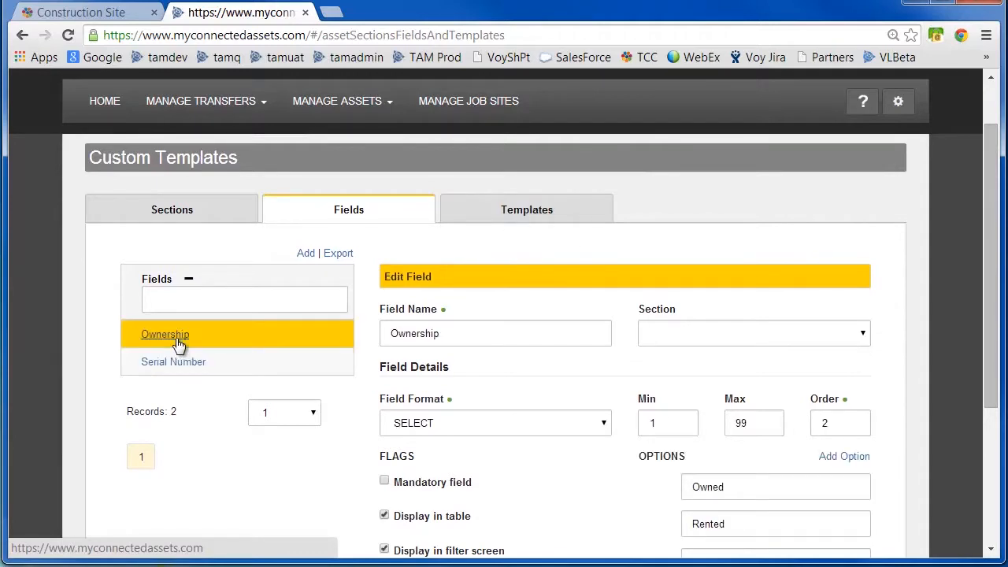
{"action": "left_click", "coordinate": [865, 336]}
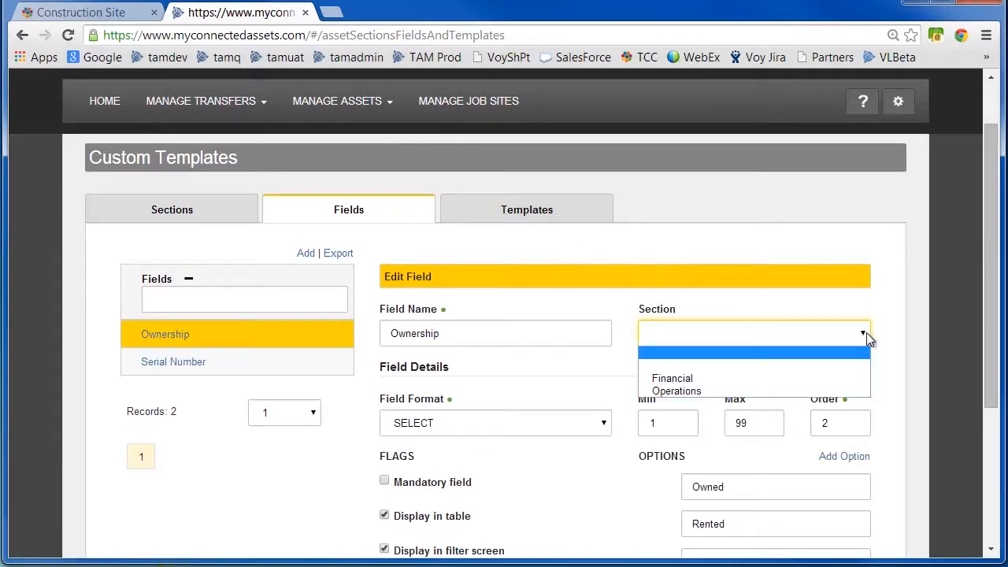
{"action": "left_click", "coordinate": [867, 337]}
{"action": "left_click", "coordinate": [189, 364]}
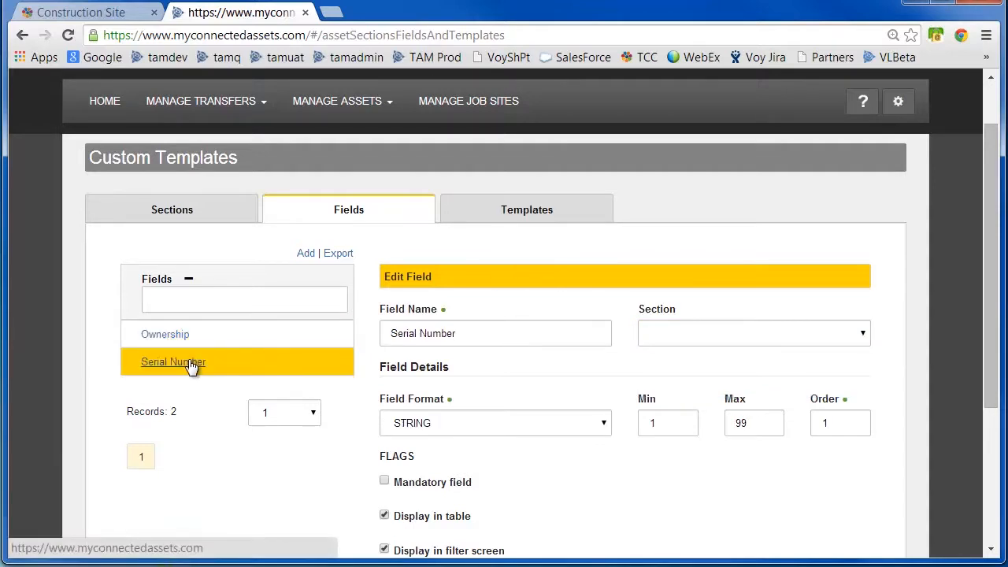
{"action": "left_click", "coordinate": [862, 337]}
{"action": "left_click", "coordinate": [863, 338]}
{"action": "left_click", "coordinate": [196, 305]}
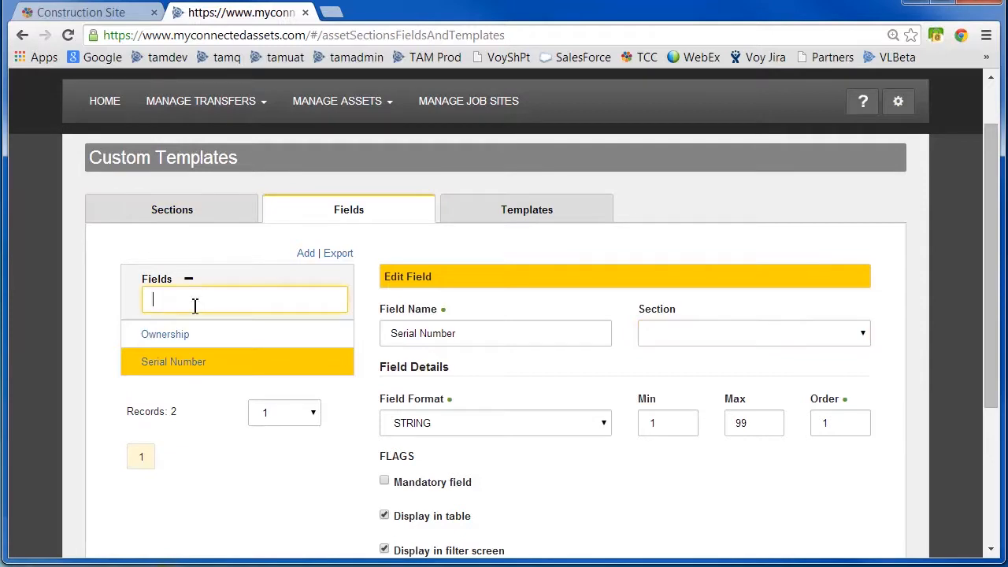
Start a new field named Machine Year and assign it to the Operations section.
{"action": "left_click", "coordinate": [305, 254]}
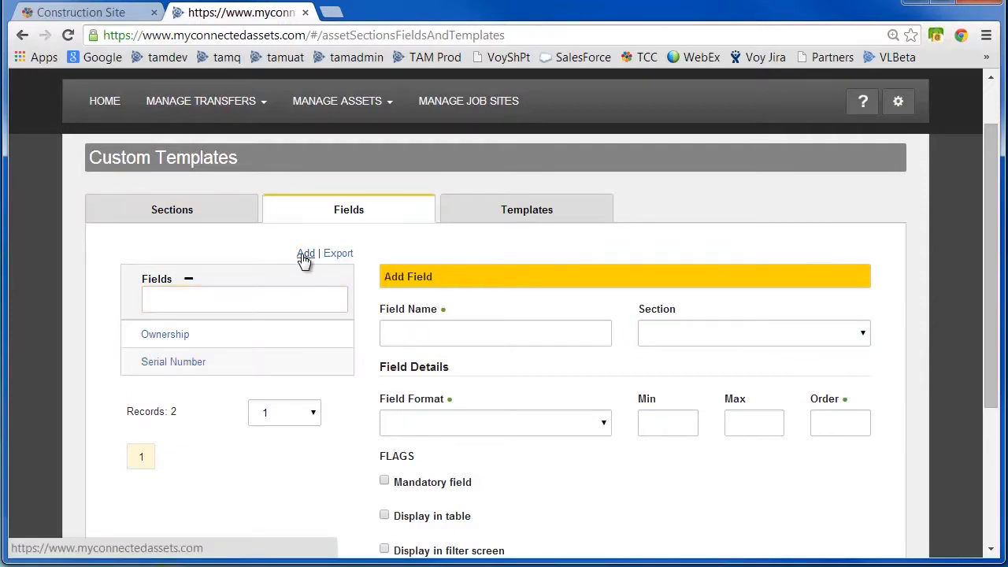
{"action": "left_click", "coordinate": [419, 335]}
{"action": "type", "text": "Ma"}
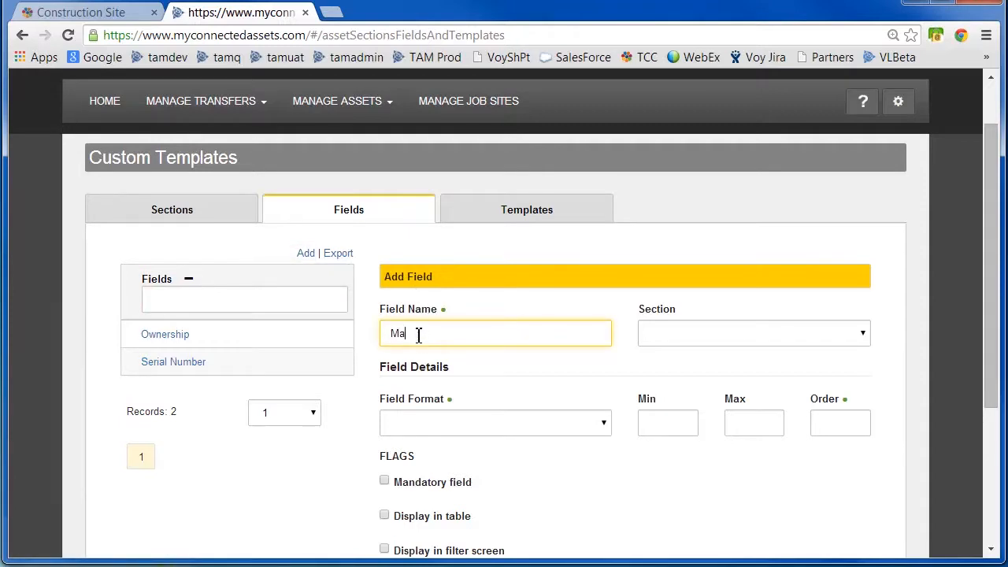
{"action": "type", "text": "chine Year"}
{"action": "left_click", "coordinate": [851, 332]}
{"action": "left_click", "coordinate": [844, 392]}
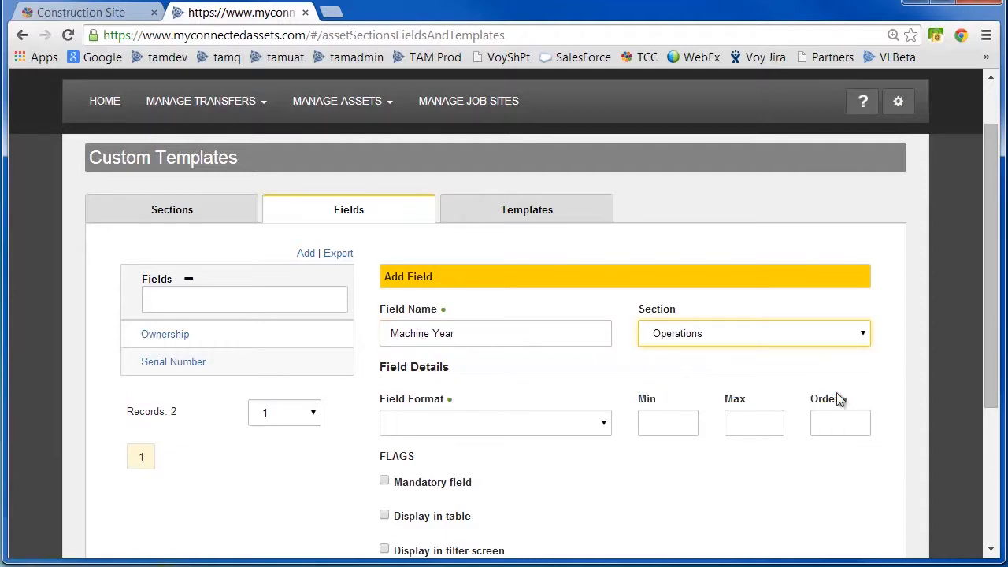
Set the Machine Year field format to INTEGER with min 1, max 99 and order 1.
{"action": "left_click", "coordinate": [603, 427]}
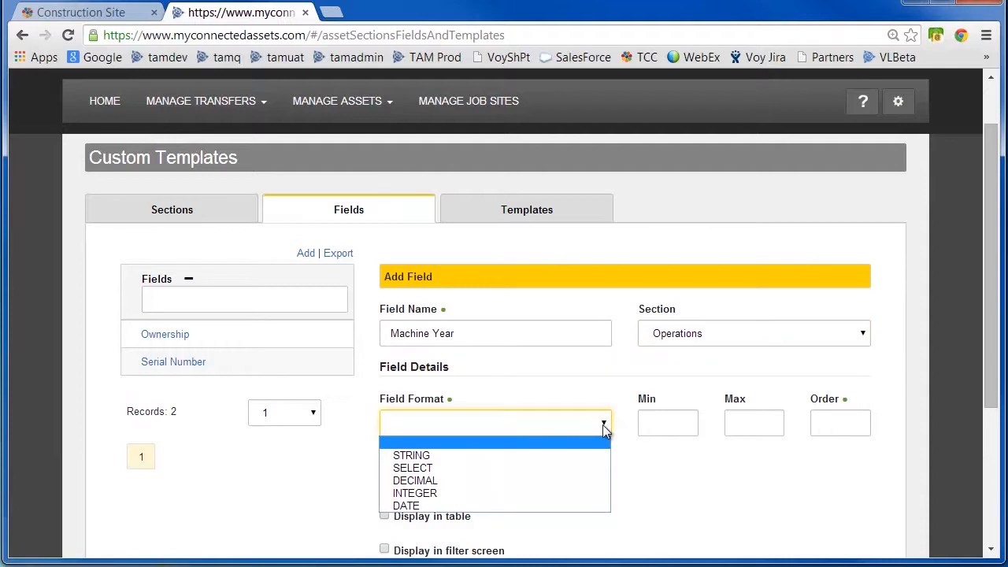
{"action": "left_click", "coordinate": [435, 493]}
{"action": "left_click", "coordinate": [661, 425]}
{"action": "type", "text": "1"}
{"action": "left_click", "coordinate": [754, 428]}
{"action": "type", "text": "99"}
{"action": "left_click", "coordinate": [844, 421]}
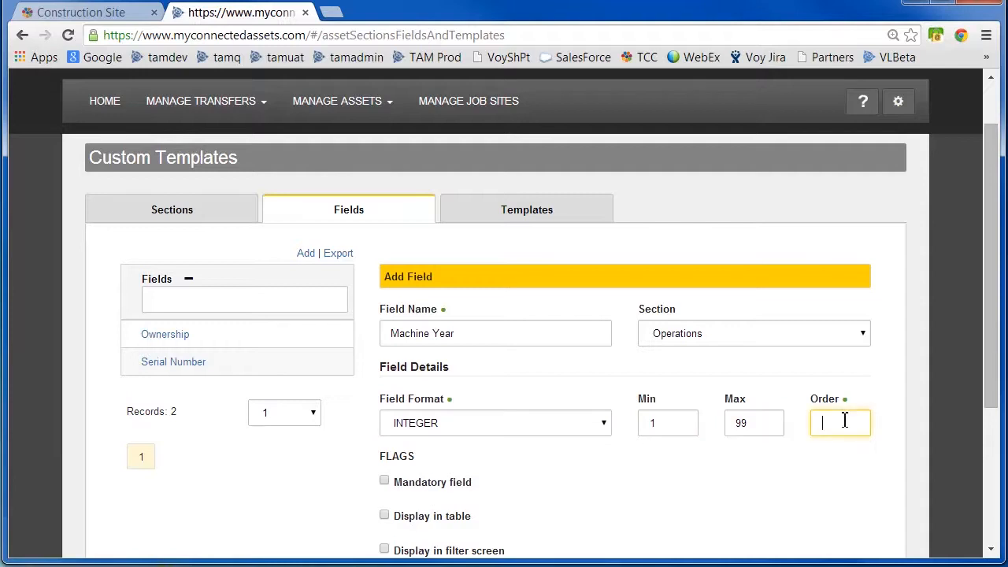
{"action": "type", "text": "1"}
Enable Display in table and Display in filter screen, and save the Machine Year field.
{"action": "left_click_drag", "start_coordinate": [993, 367], "coordinate": [994, 443]}
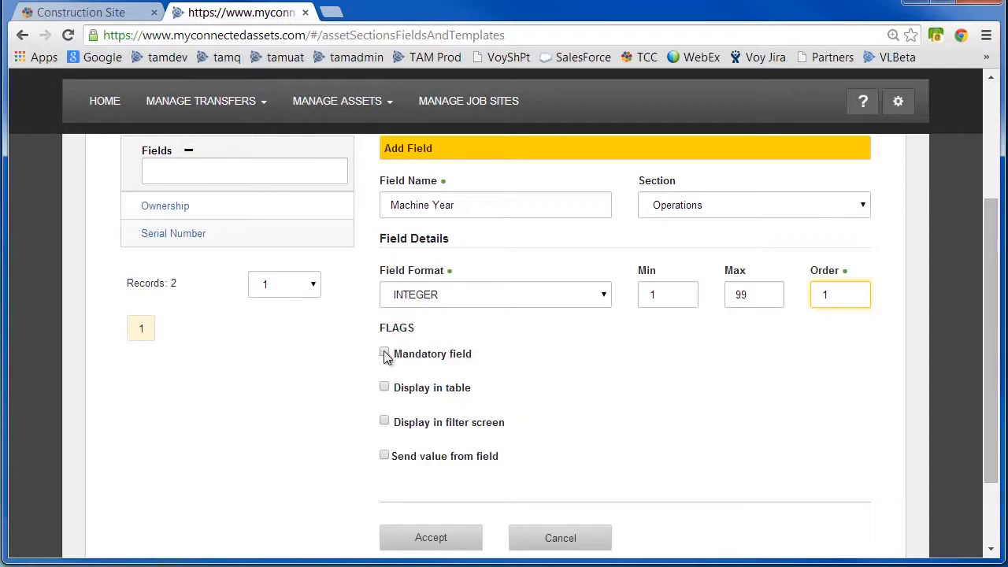
{"action": "left_click", "coordinate": [385, 387]}
{"action": "left_click", "coordinate": [385, 421]}
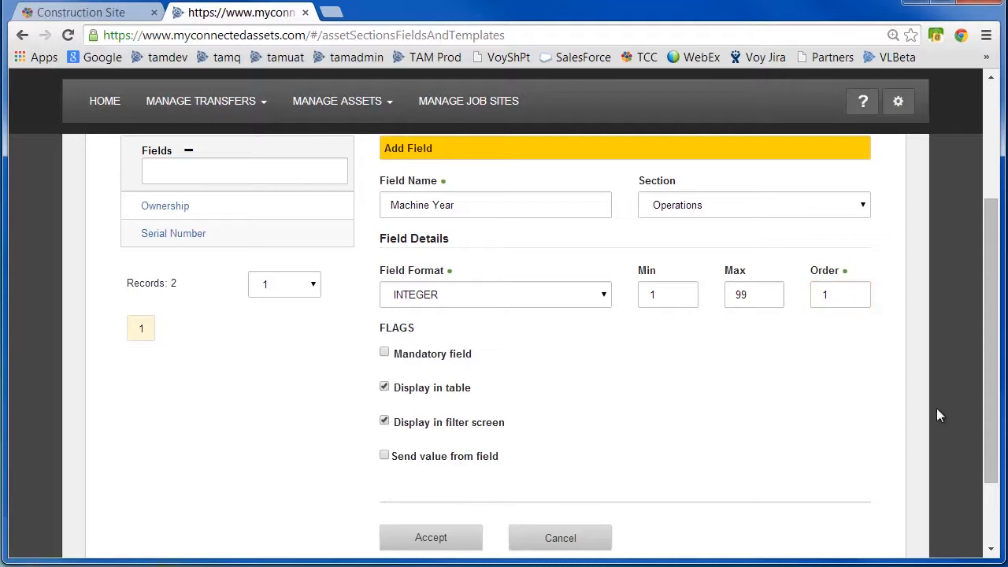
{"action": "left_click_drag", "start_coordinate": [994, 411], "coordinate": [994, 378]}
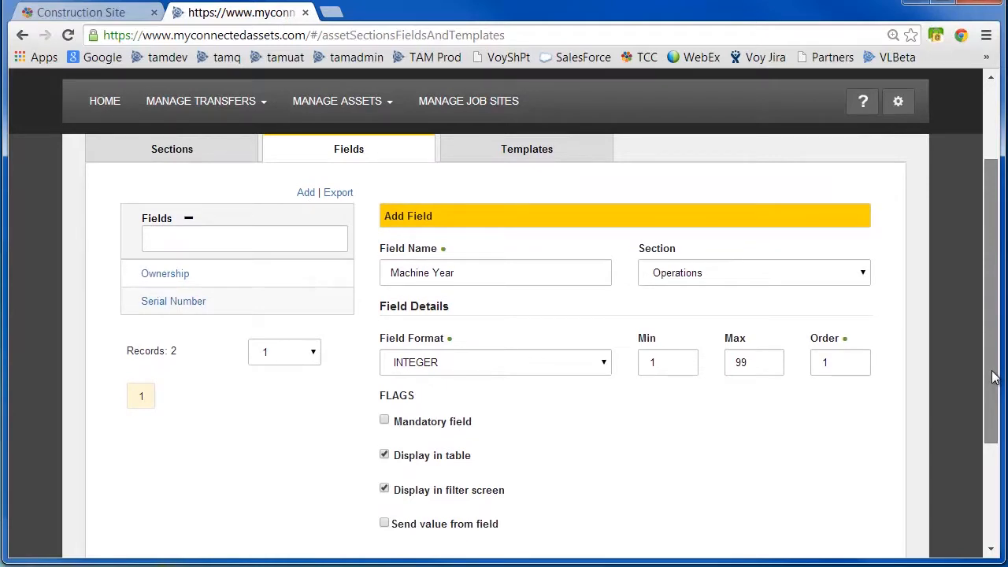
{"action": "left_click_drag", "start_coordinate": [994, 378], "coordinate": [1004, 411]}
{"action": "left_click", "coordinate": [433, 545]}
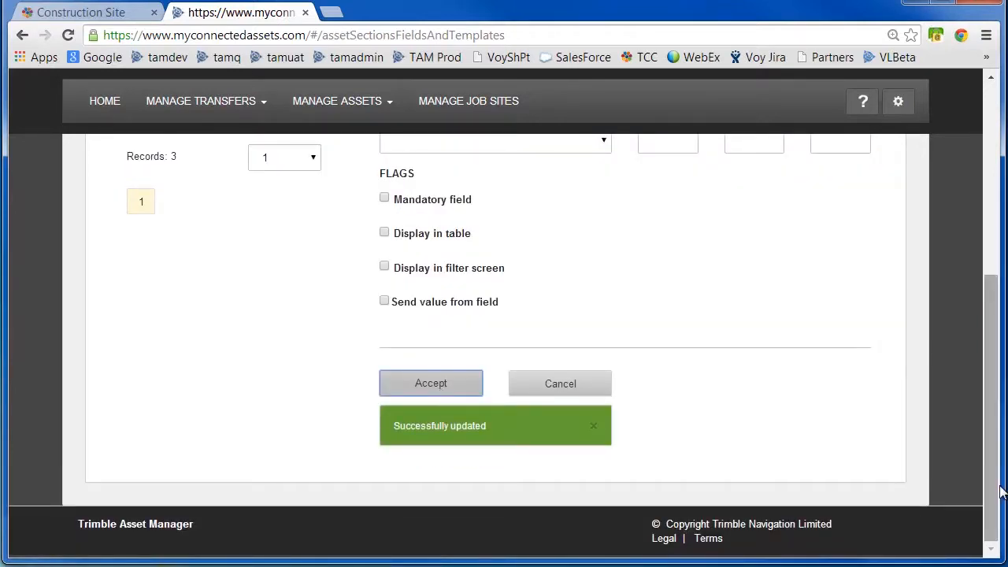
Start a new field named Asset Condition in the Operations section with SELECT format.
{"action": "left_click_drag", "start_coordinate": [1000, 490], "coordinate": [1000, 340]}
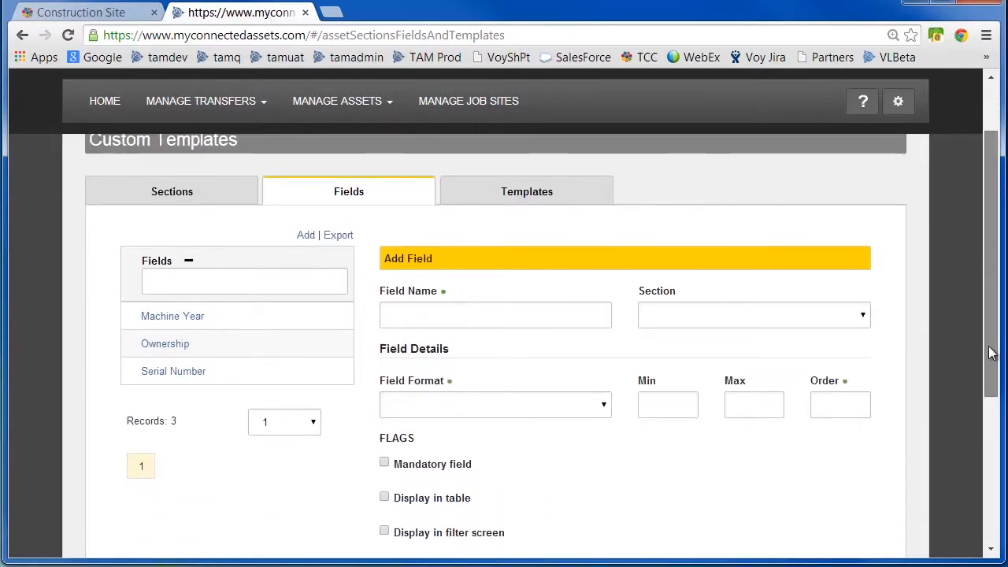
{"action": "left_click", "coordinate": [268, 283]}
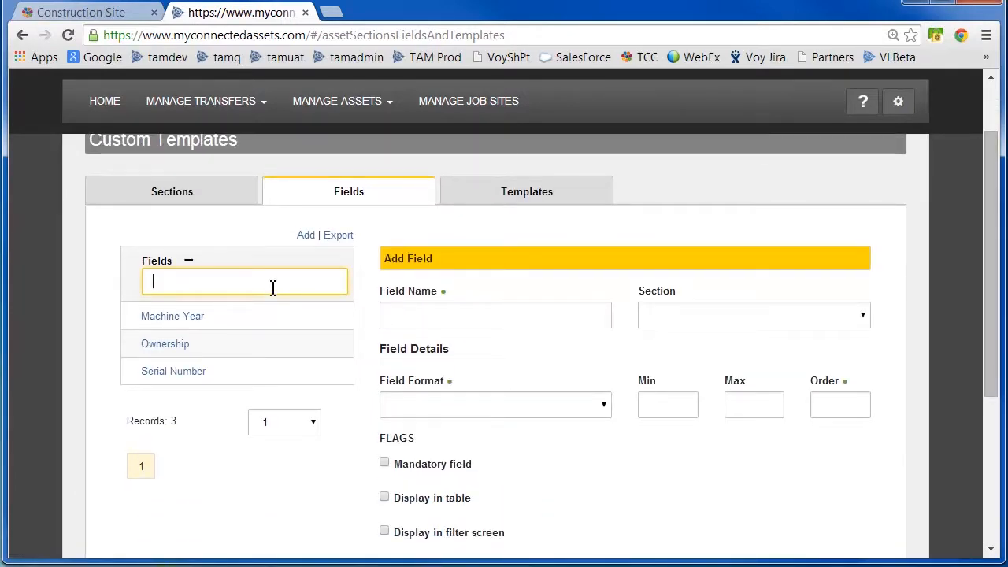
{"action": "left_click", "coordinate": [428, 315]}
{"action": "type", "text": "A"}
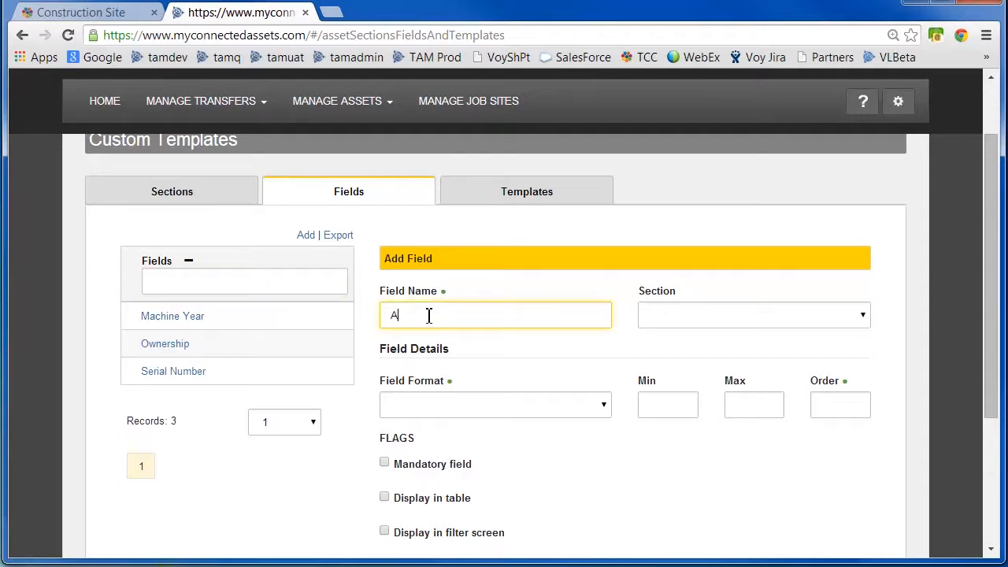
{"action": "type", "text": "sset Condition"}
{"action": "left_click", "coordinate": [861, 316]}
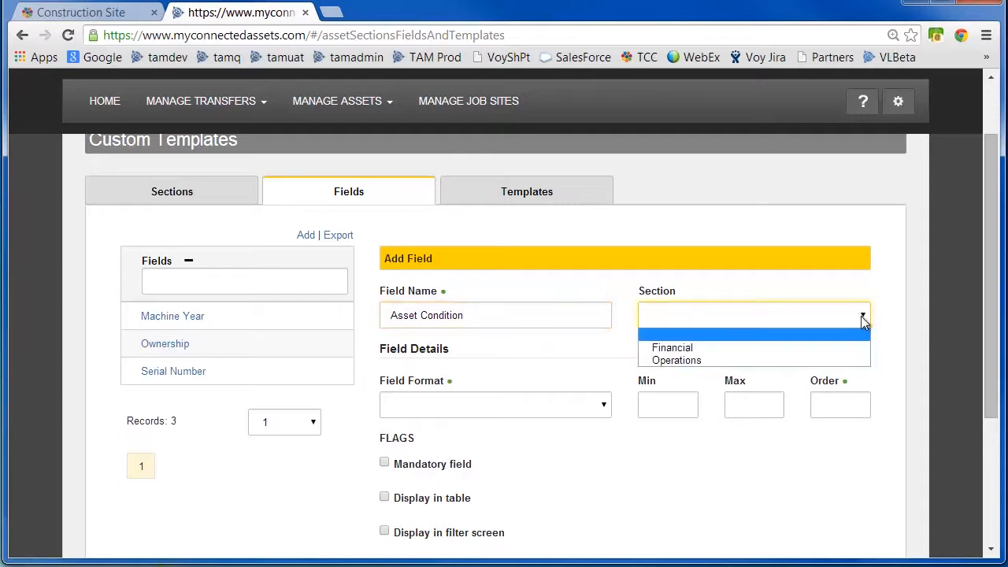
{"action": "left_click", "coordinate": [855, 362]}
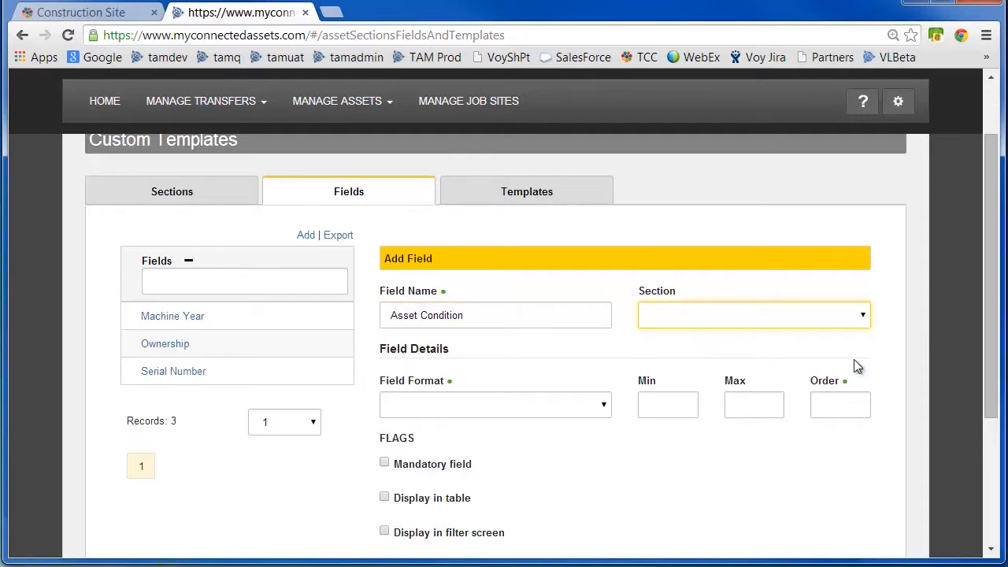
{"action": "left_click", "coordinate": [476, 406]}
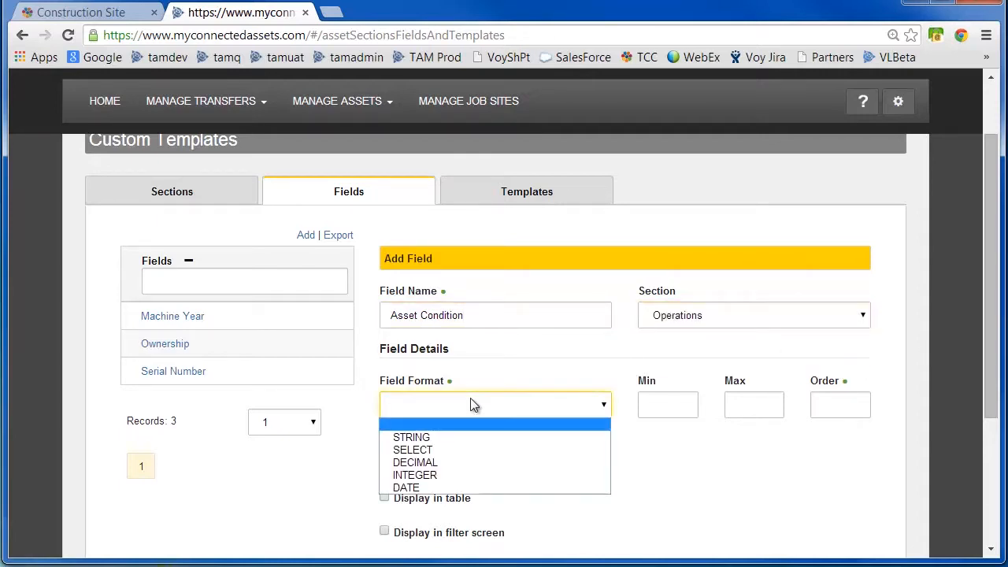
{"action": "left_click", "coordinate": [441, 450]}
Add the options Good, Bad, Fair and Damaged to the Asset Condition field.
{"action": "left_click", "coordinate": [839, 445]}
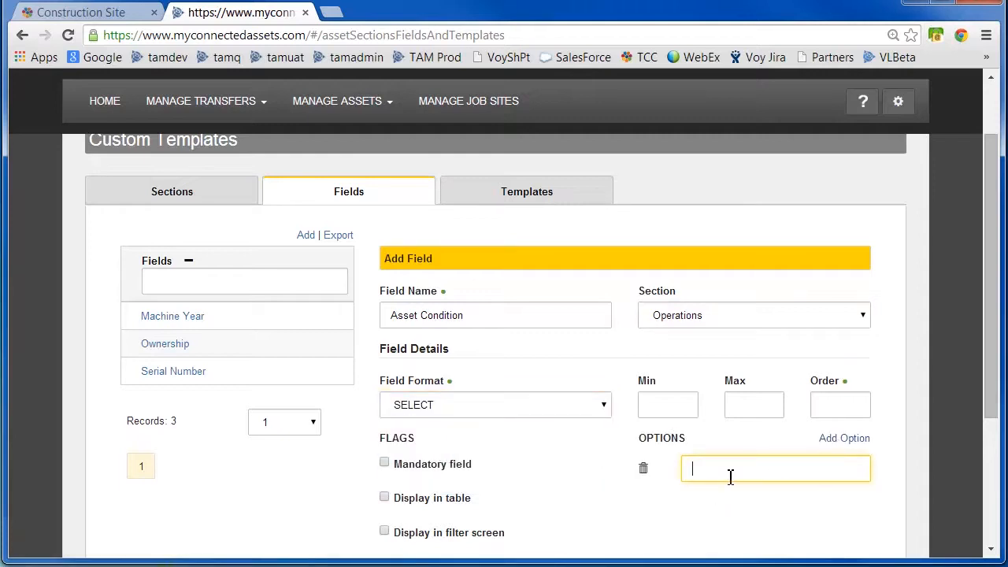
{"action": "type", "text": "Good"}
{"action": "left_click", "coordinate": [844, 440]}
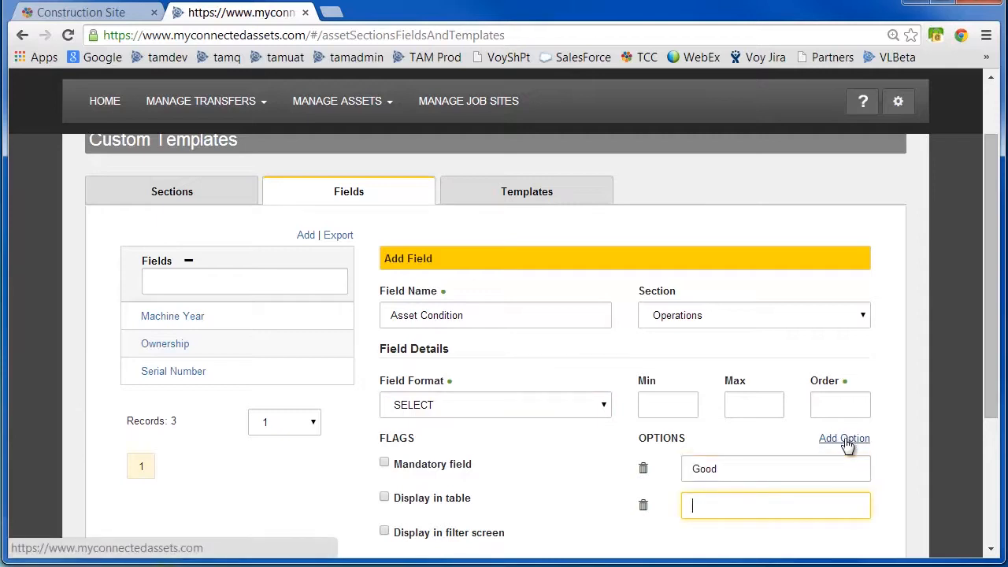
{"action": "type", "text": "Bad"}
{"action": "left_click", "coordinate": [844, 440]}
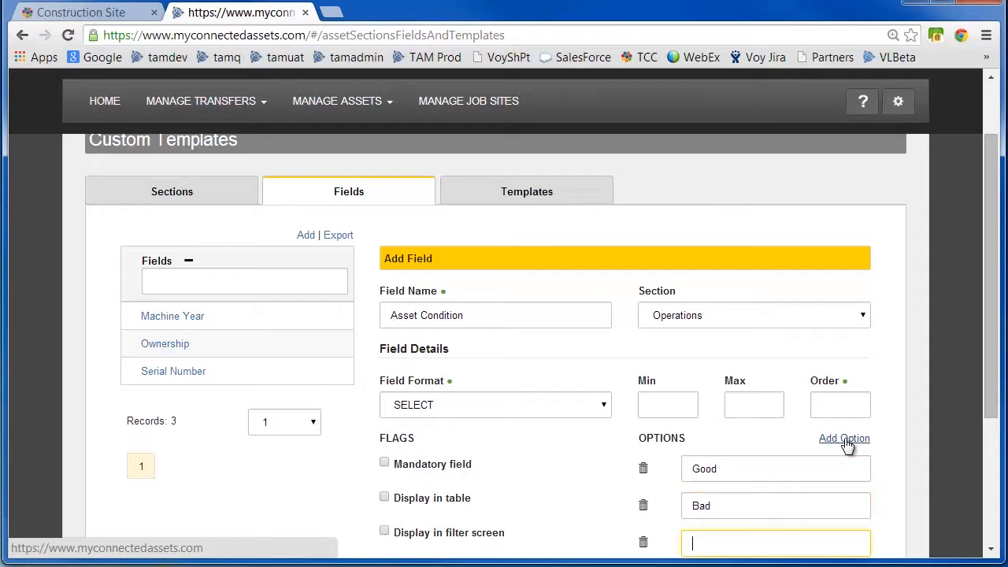
{"action": "type", "text": "Fair"}
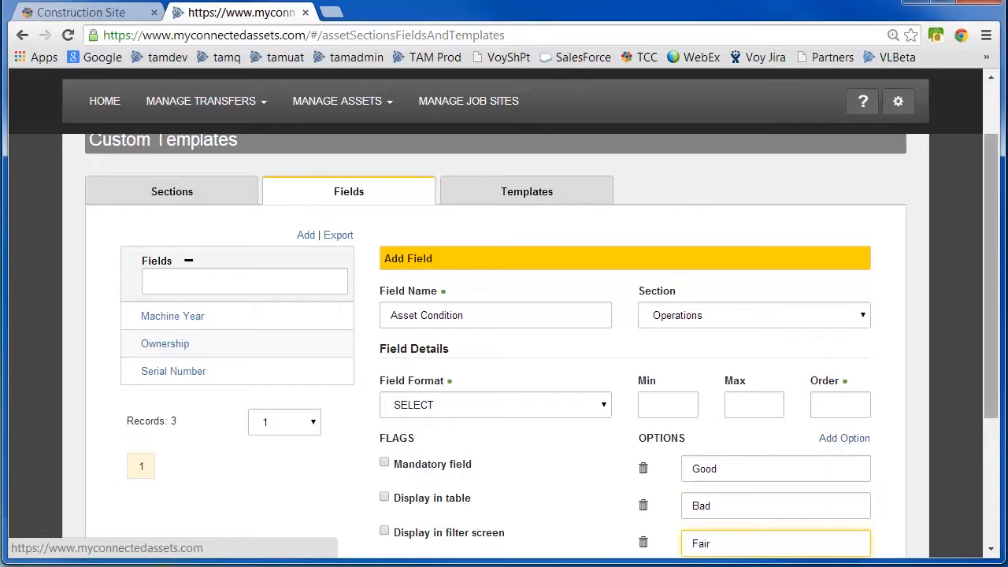
{"action": "scroll", "coordinate": [994, 380], "scroll_direction": "down", "scroll_amount": 1}
{"action": "left_click", "coordinate": [854, 354]}
{"action": "type", "text": "Damag"}
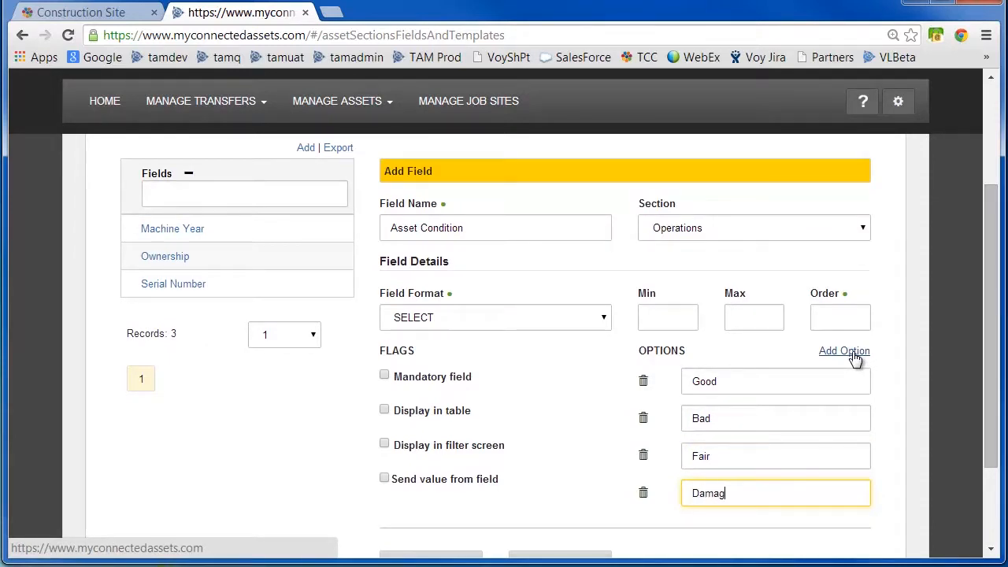
{"action": "type", "text": "ed"}
Enable Display in table and Display in filter screen, and try to save the field.
{"action": "scroll", "coordinate": [993, 358], "scroll_direction": "down", "scroll_amount": 1}
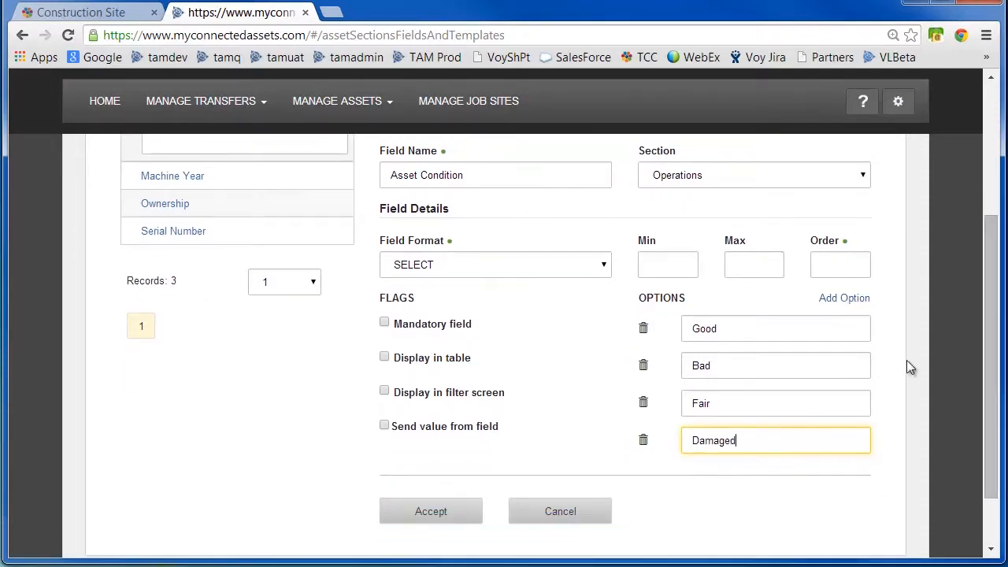
{"action": "left_click", "coordinate": [384, 356]}
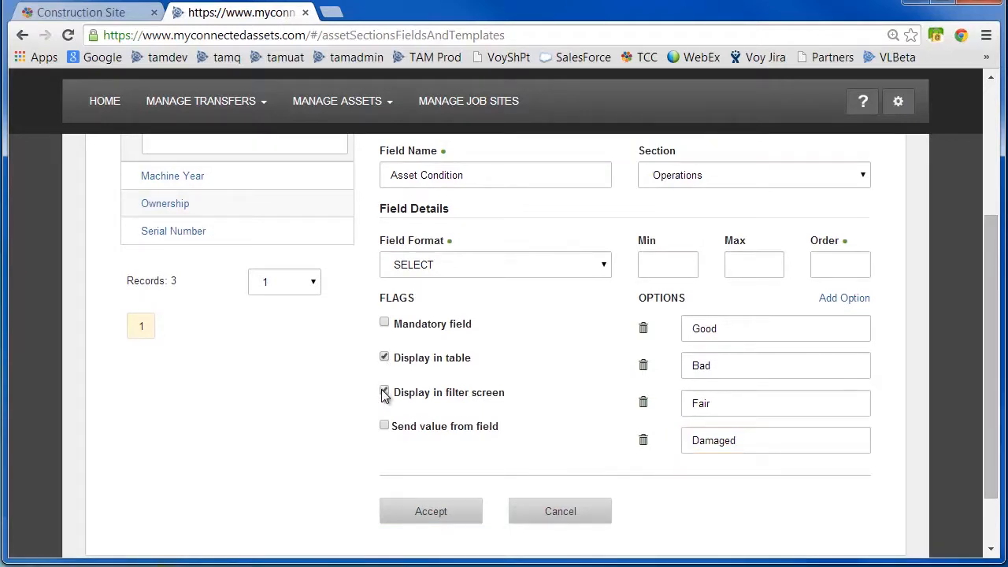
{"action": "left_click", "coordinate": [432, 512]}
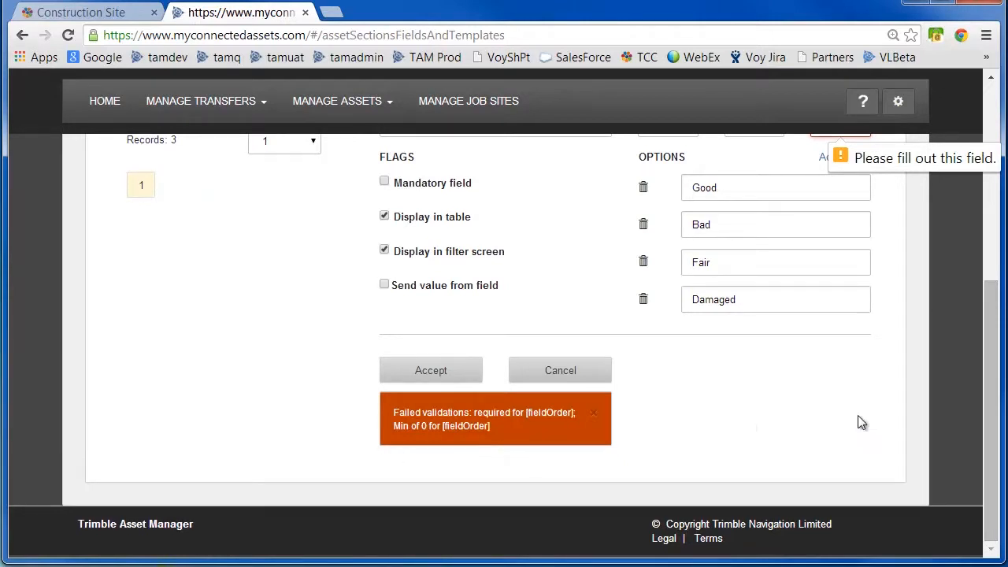
Set the Asset Condition field's order to 2 and save the field.
{"action": "left_click_drag", "start_coordinate": [997, 465], "coordinate": [997, 378]}
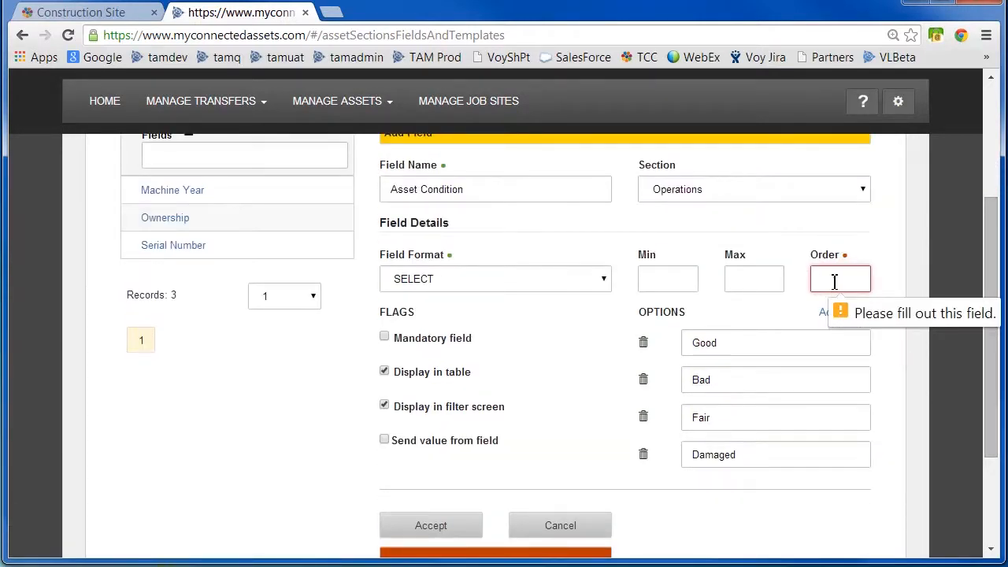
{"action": "type", "text": "2"}
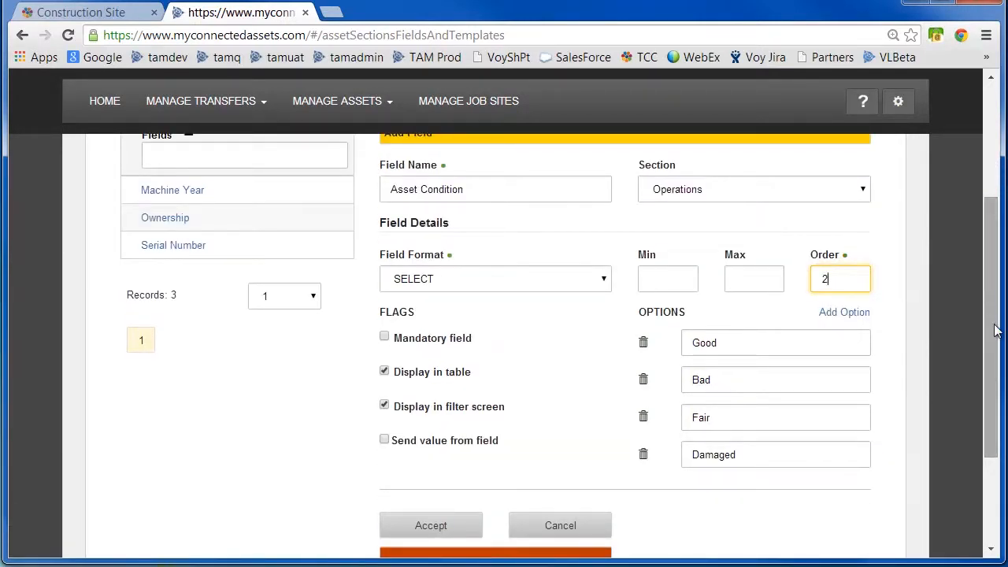
{"action": "left_click_drag", "start_coordinate": [994, 325], "coordinate": [993, 398]}
{"action": "left_click", "coordinate": [431, 394]}
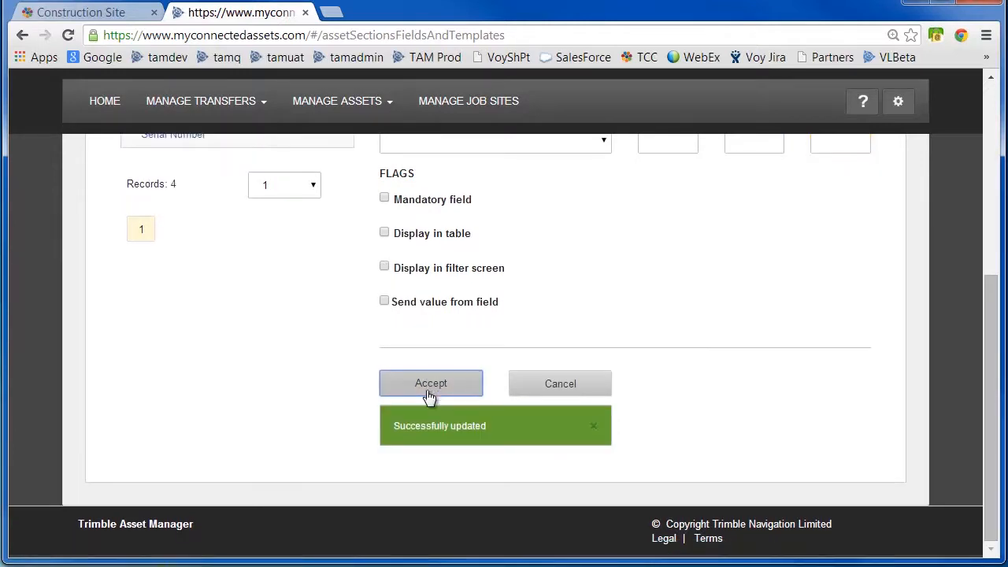
Start a new field named Run Time Cost in the Financial section with INTEGER format.
{"action": "left_click_drag", "start_coordinate": [992, 402], "coordinate": [992, 289]}
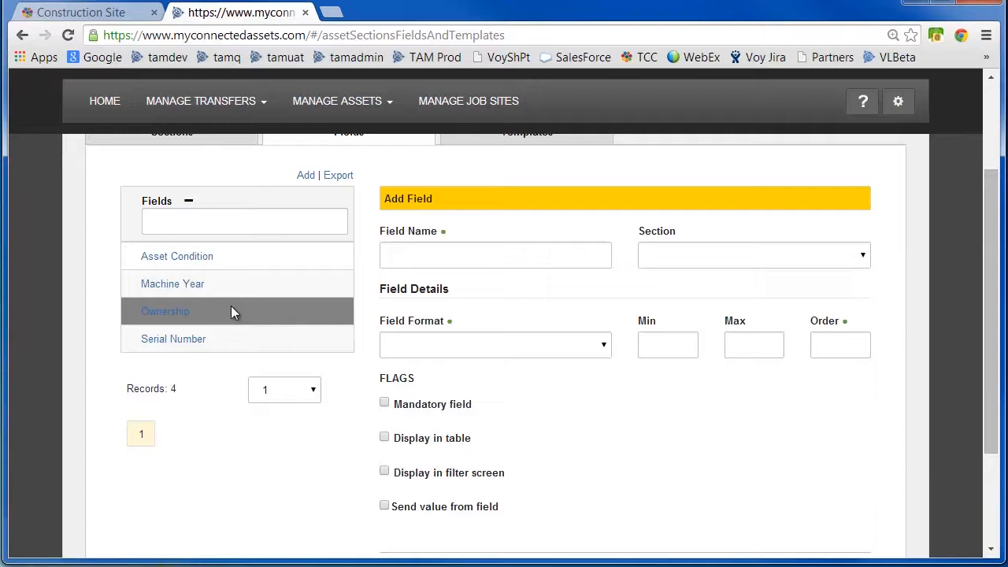
{"action": "left_click", "coordinate": [417, 249]}
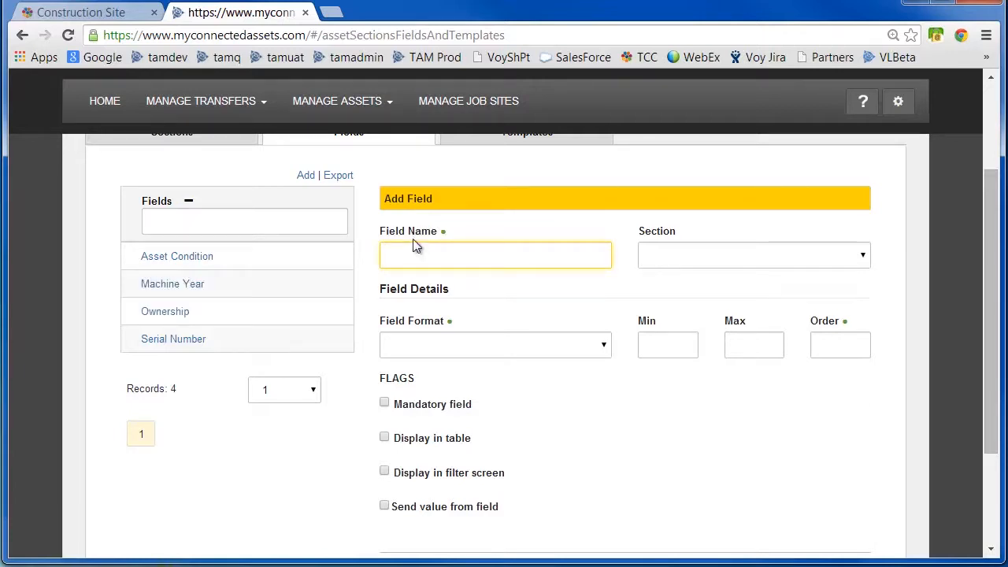
{"action": "type", "text": "Run Time Cost"}
{"action": "left_click", "coordinate": [862, 261]}
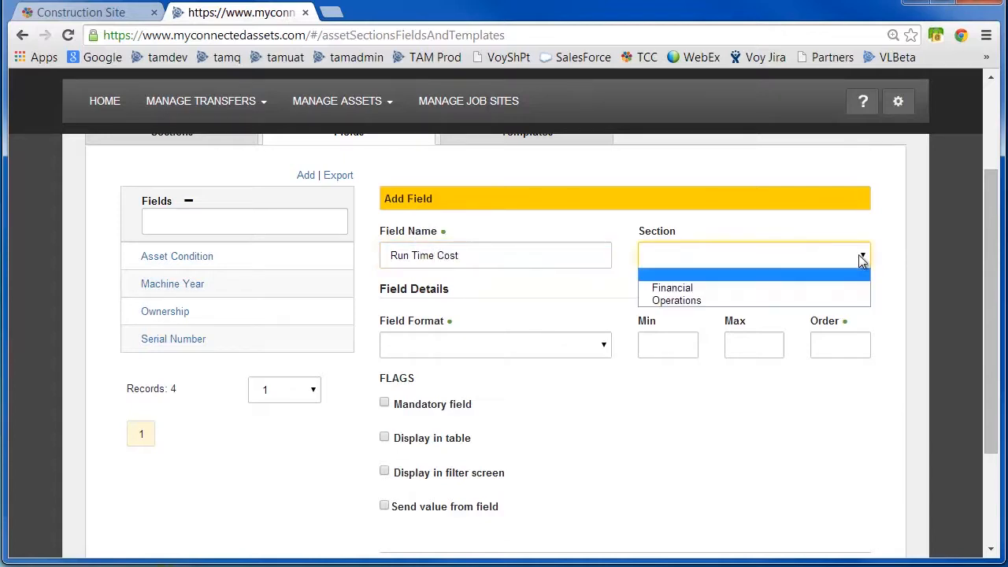
{"action": "left_click", "coordinate": [829, 287]}
{"action": "left_click", "coordinate": [504, 346]}
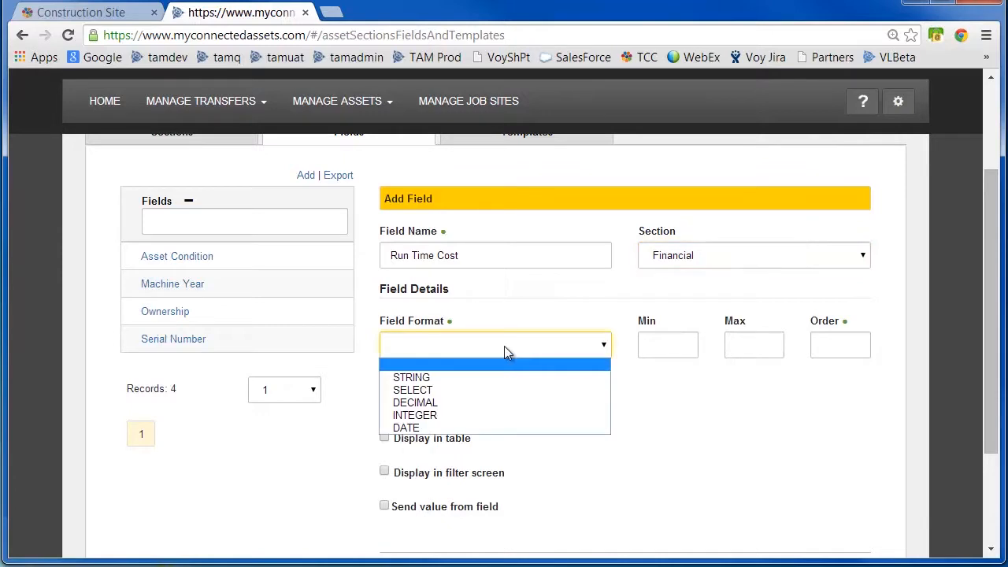
{"action": "left_click", "coordinate": [448, 418]}
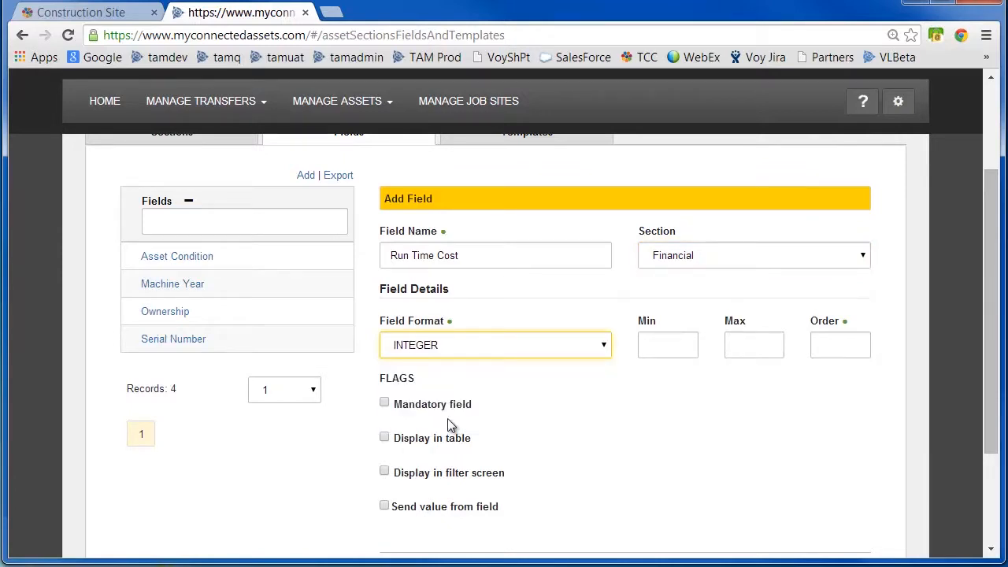
Set the Run Time Cost field's order to 1.
{"action": "left_click", "coordinate": [836, 339]}
{"action": "type", "text": "3"}
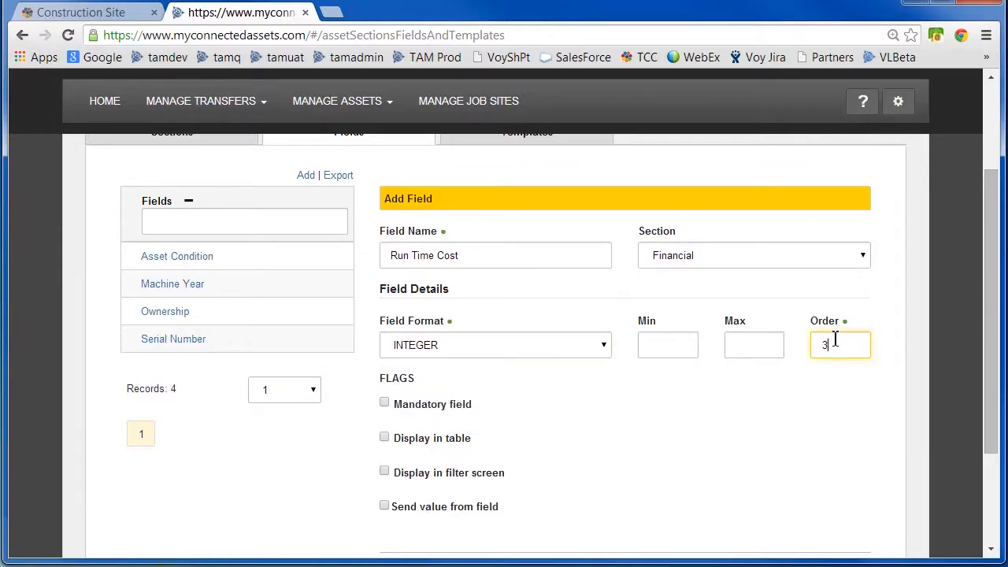
{"action": "key", "text": "BackSpace"}
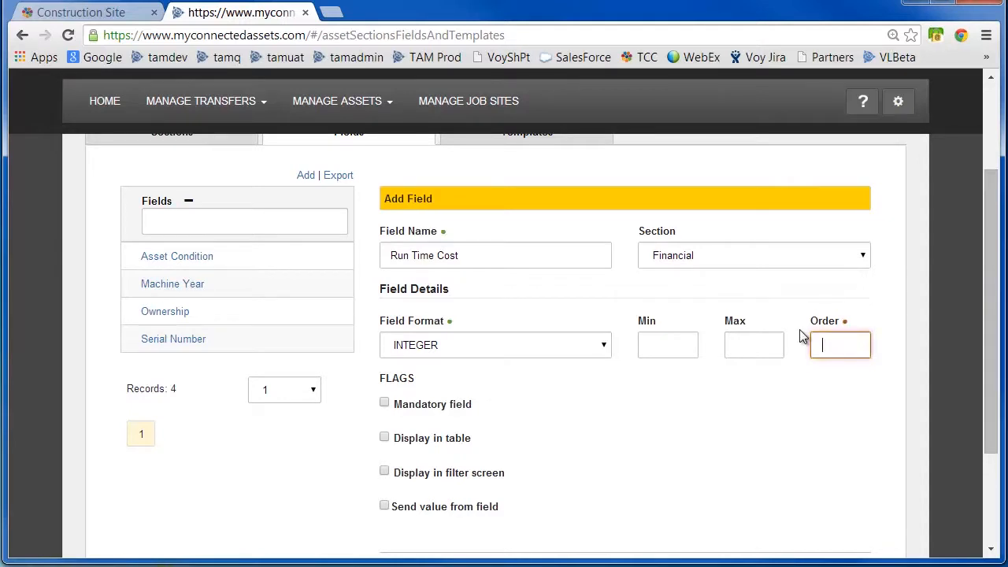
{"action": "type", "text": "1"}
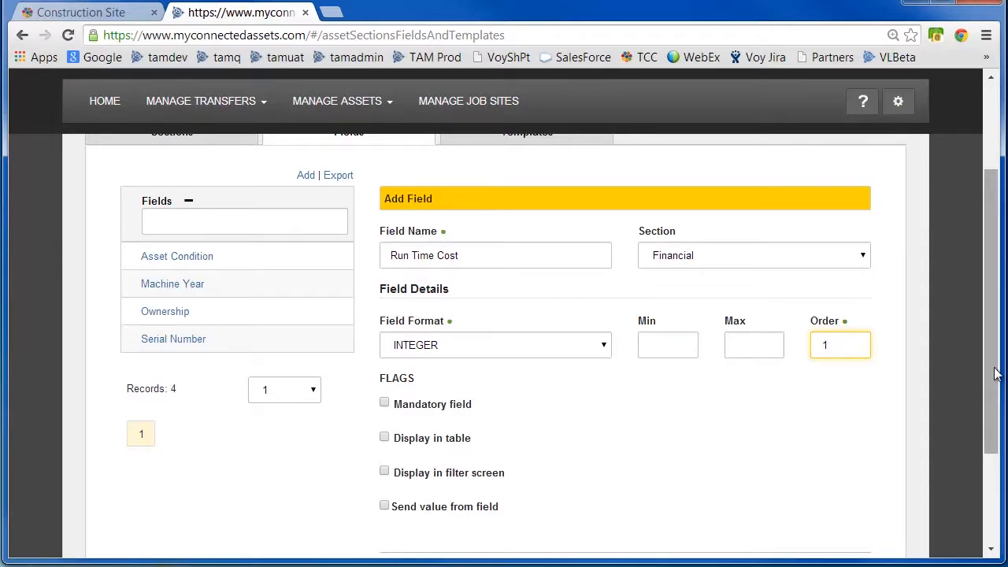
Enable Display in table and Display in filter screen for Run Time Cost and save the field.
{"action": "scroll", "coordinate": [498, 386], "scroll_direction": "down", "scroll_amount": 1}
{"action": "left_click", "coordinate": [383, 439]}
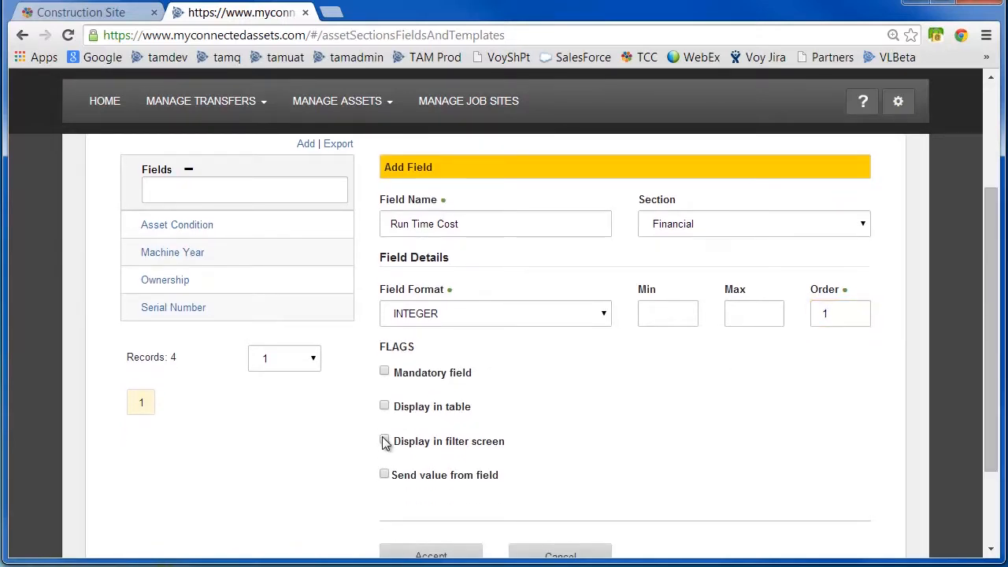
{"action": "left_click", "coordinate": [384, 406]}
{"action": "left_click", "coordinate": [449, 556]}
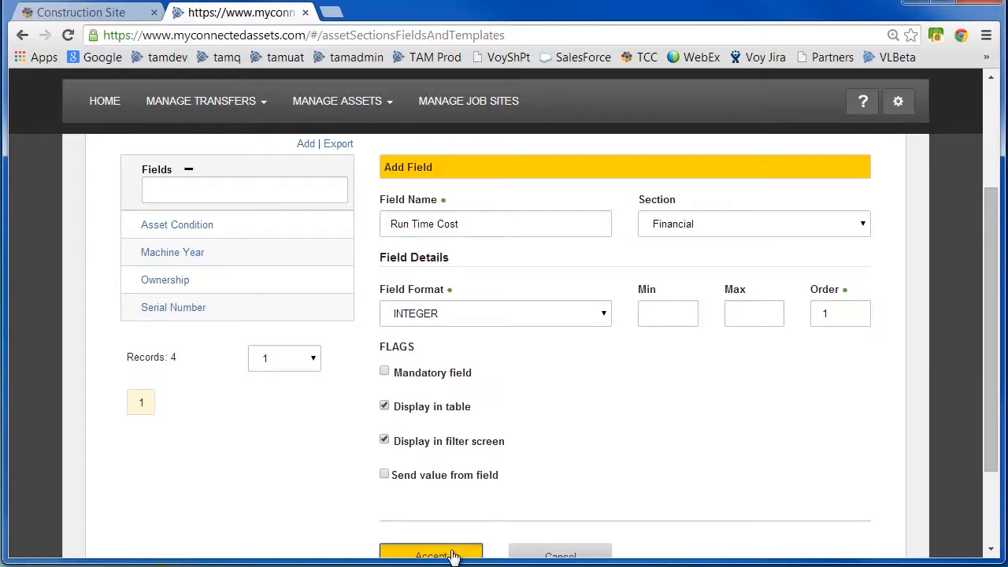
Start a new field template named Skid Steer Loaders.
{"action": "left_click_drag", "start_coordinate": [992, 319], "coordinate": [989, 203]}
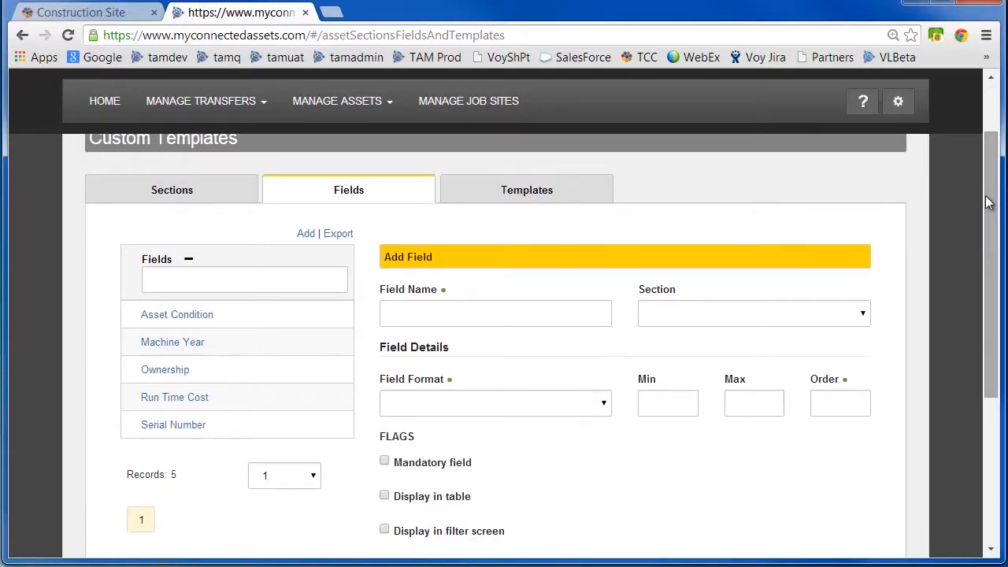
{"action": "left_click", "coordinate": [528, 193]}
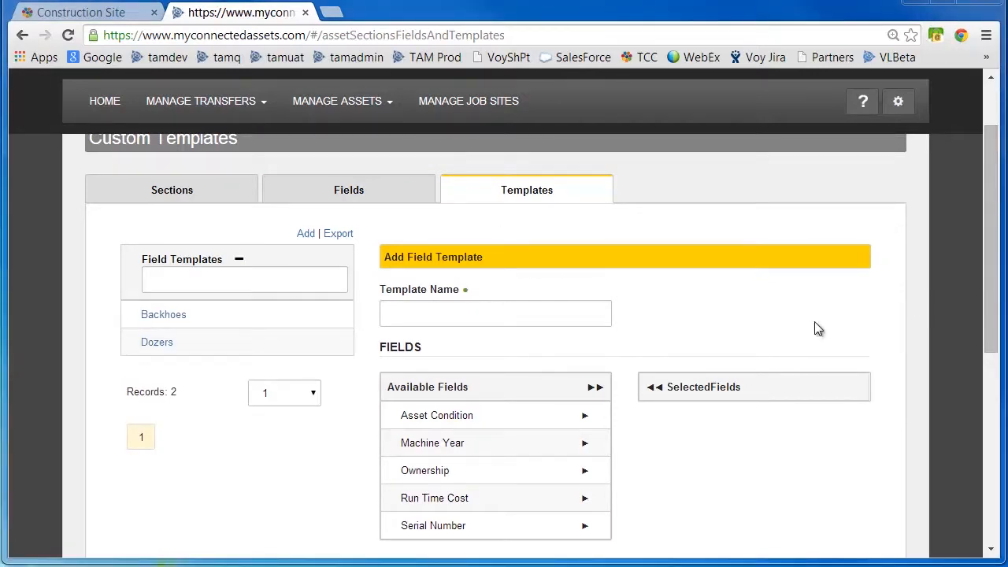
{"action": "left_click", "coordinate": [188, 277]}
{"action": "type", "text": "Skid Steer"}
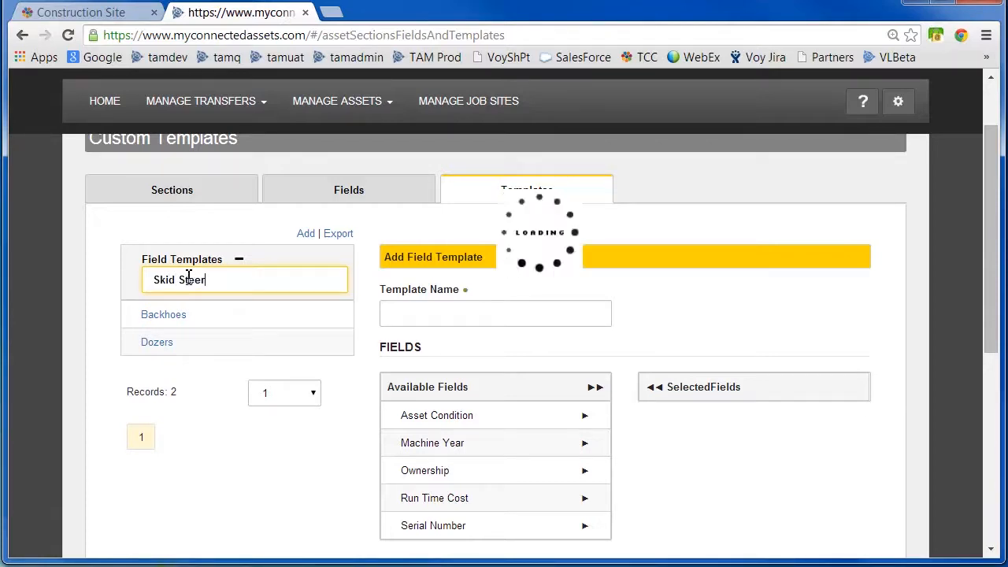
{"action": "type", "text": " Loaders"}
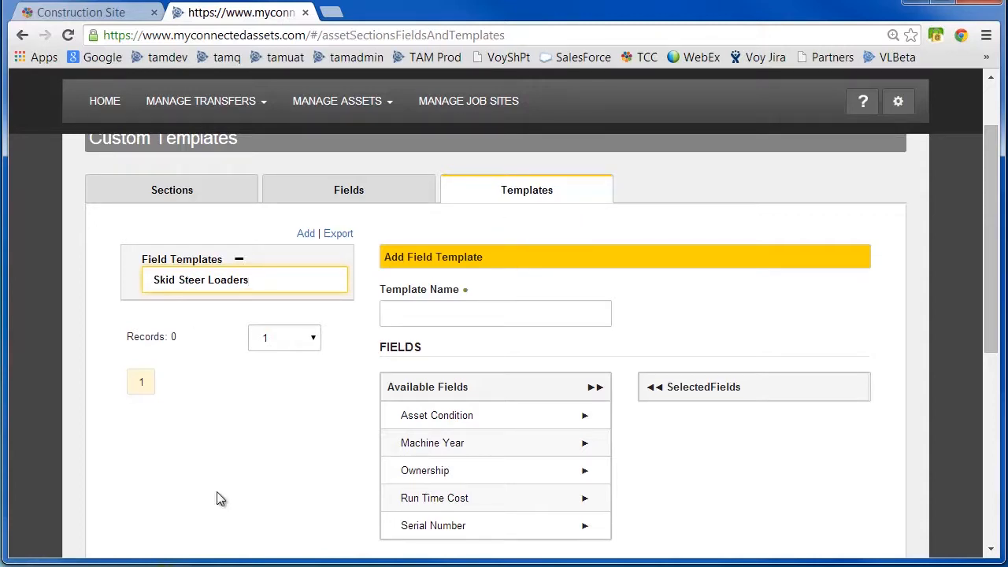
{"action": "left_click_drag", "start_coordinate": [267, 285], "coordinate": [34, 276]}
{"action": "key", "text": "ctrl+c"}
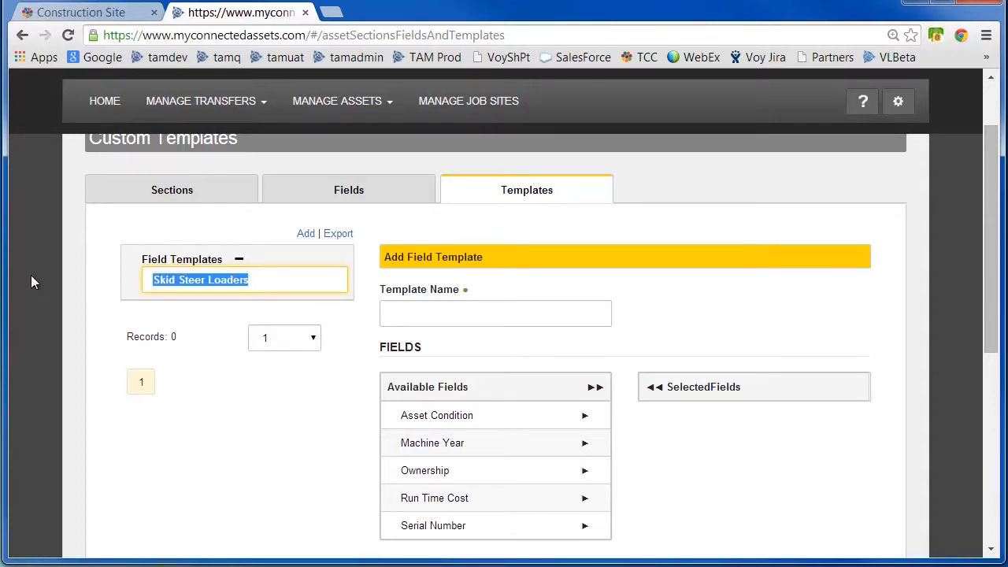
{"action": "key", "text": "BackSpace"}
{"action": "left_click", "coordinate": [426, 313]}
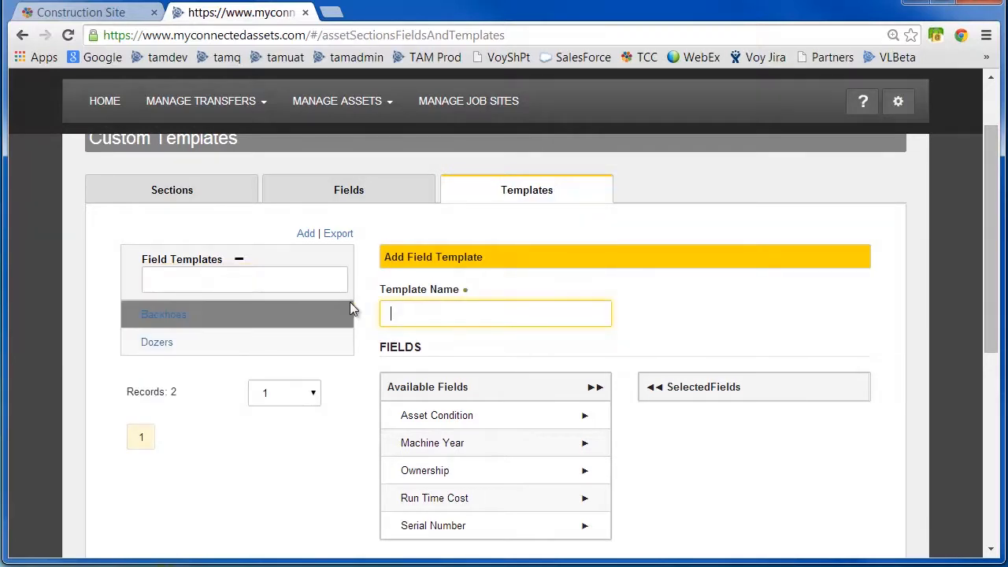
{"action": "key", "text": "ctrl+v"}
{"action": "left_click", "coordinate": [744, 324]}
Add Asset Condition, Machine Year and Run Time Cost to the template's selected fields.
{"action": "left_click_drag", "start_coordinate": [994, 291], "coordinate": [1003, 349]}
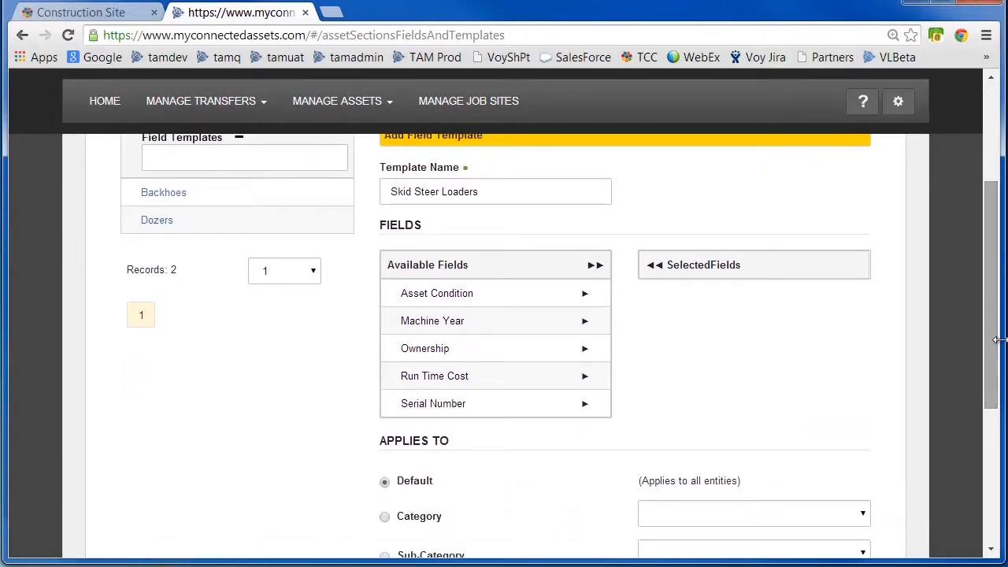
{"action": "left_click", "coordinate": [587, 294]}
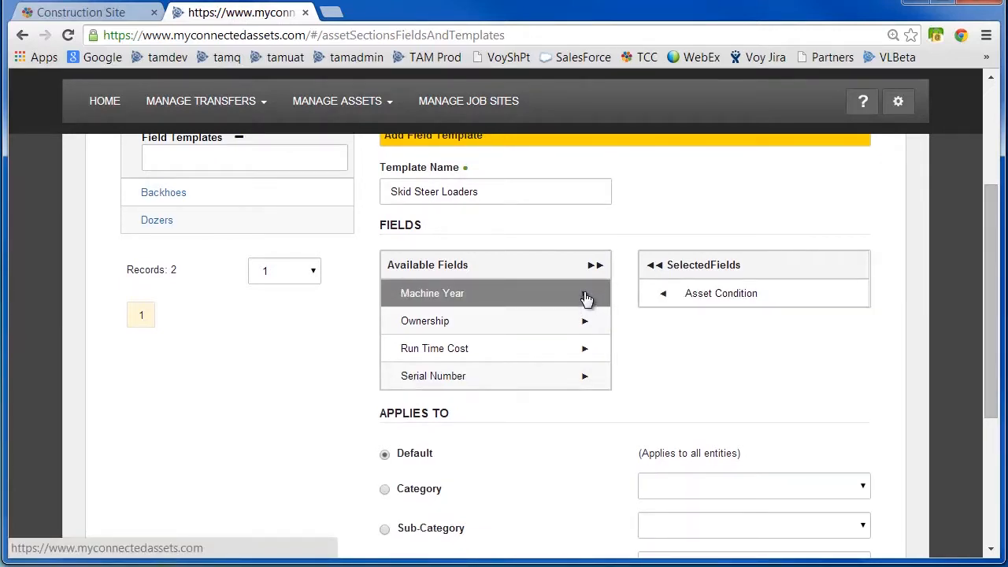
{"action": "left_click", "coordinate": [586, 296]}
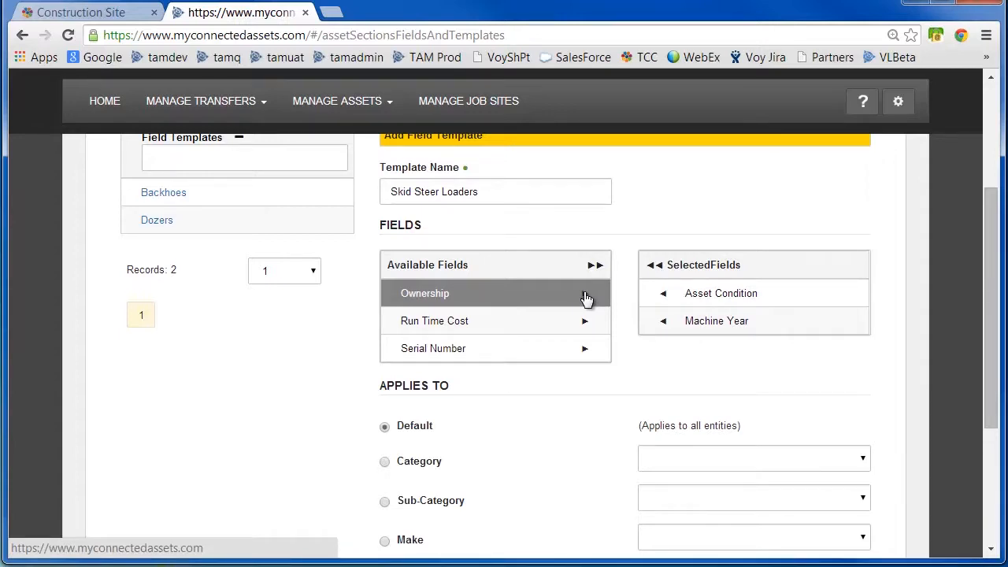
{"action": "left_click", "coordinate": [584, 326]}
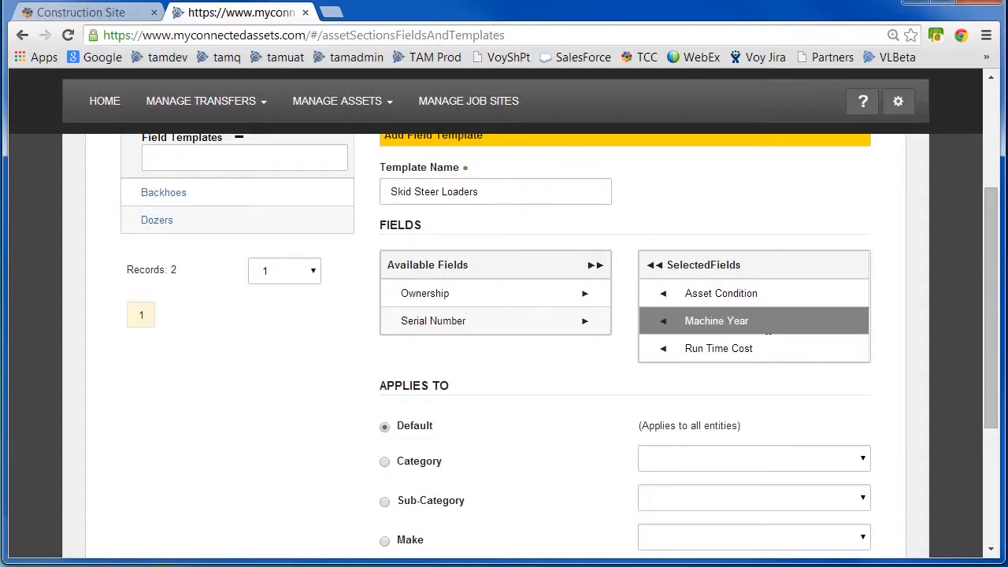
Apply the template to the Skid Steer Loaders sub-category and save it.
{"action": "left_click_drag", "start_coordinate": [989, 341], "coordinate": [992, 411]}
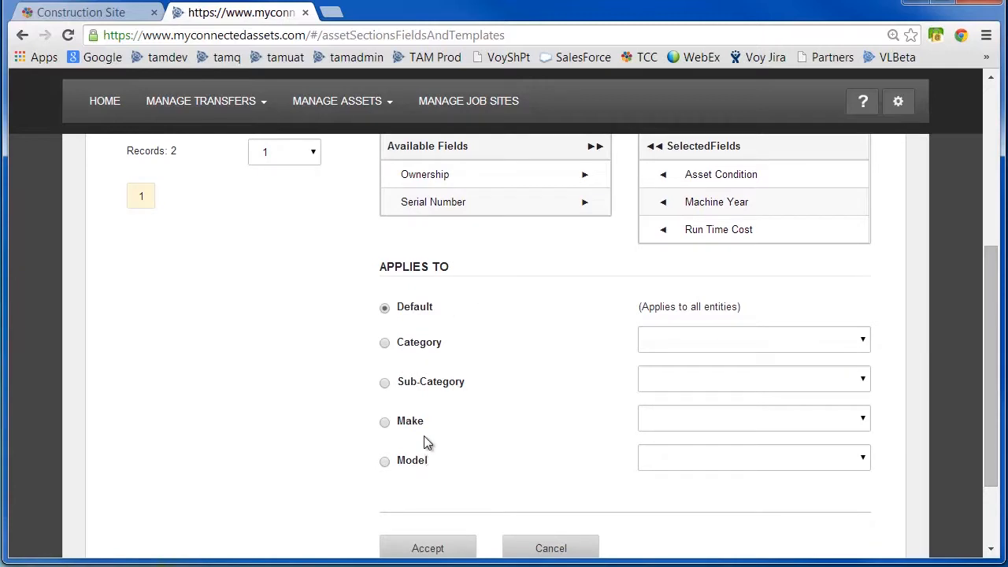
{"action": "left_click", "coordinate": [385, 384]}
{"action": "left_click", "coordinate": [867, 382]}
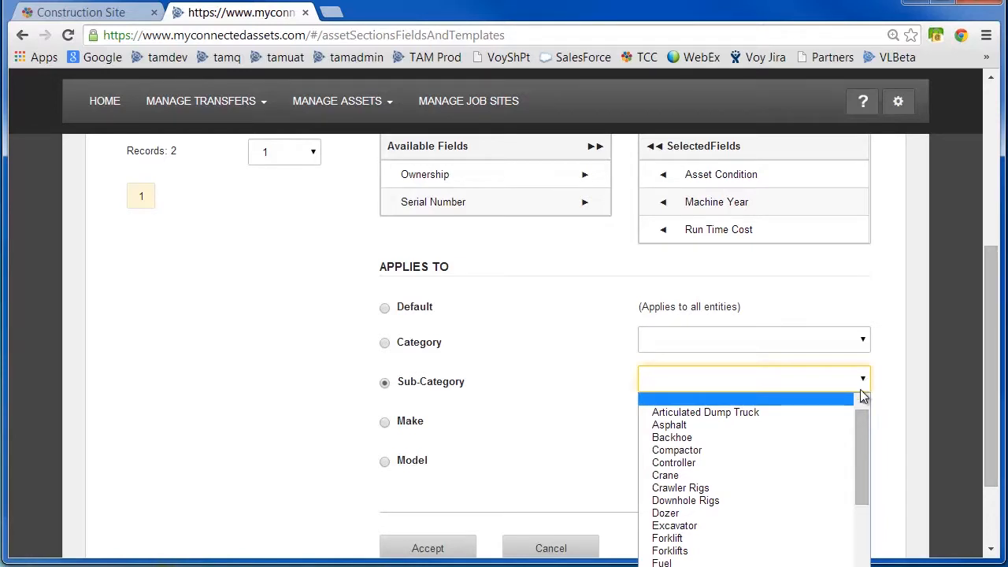
{"action": "left_click_drag", "start_coordinate": [860, 468], "coordinate": [863, 534]}
{"action": "scroll", "coordinate": [863, 534], "scroll_direction": "down", "scroll_amount": 3}
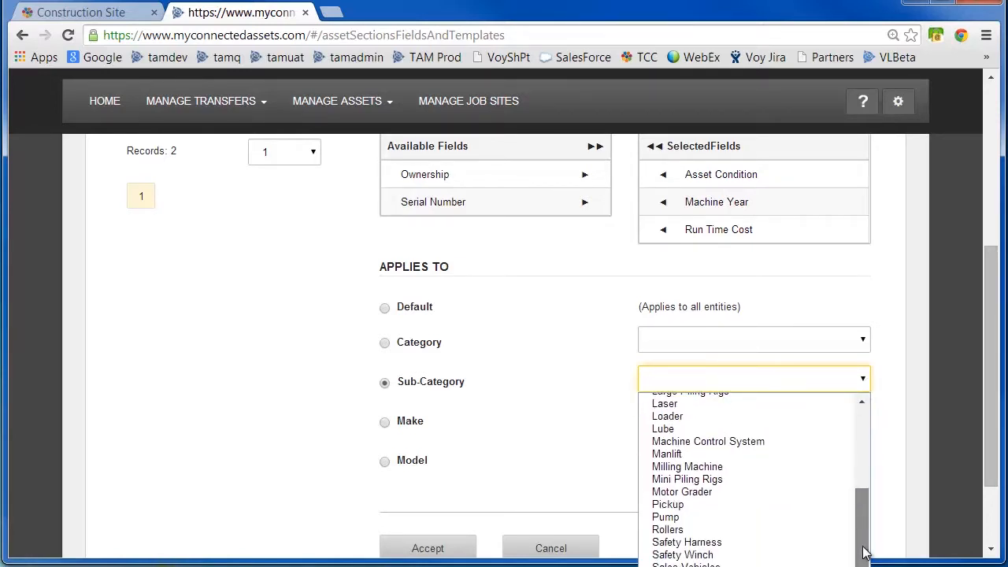
{"action": "left_click", "coordinate": [739, 536]}
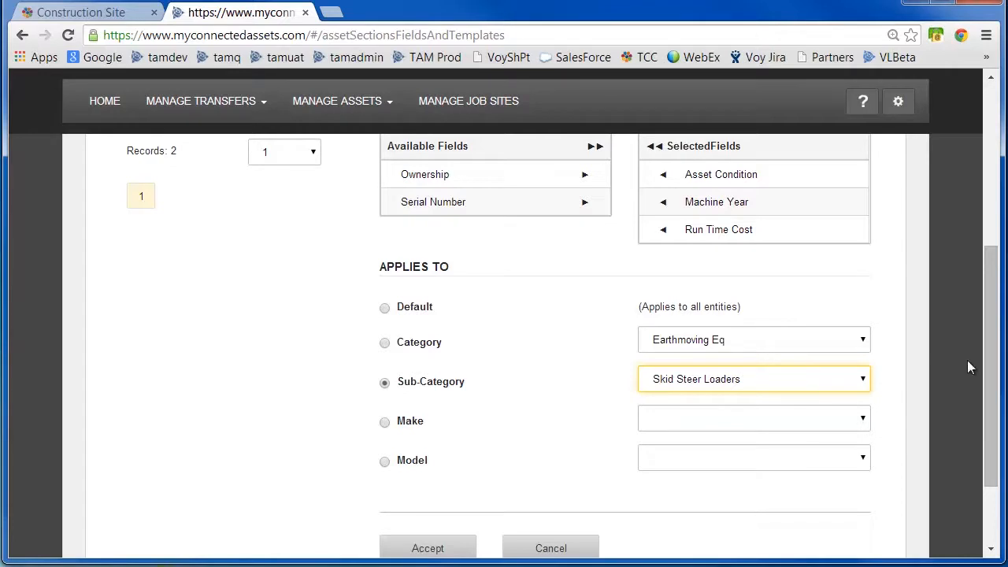
{"action": "mouse_move", "coordinate": [993, 344]}
{"action": "left_mouse_down"}
{"action": "mouse_move", "coordinate": [993, 379]}
{"action": "mouse_move", "coordinate": [993, 359]}
{"action": "left_mouse_up"}
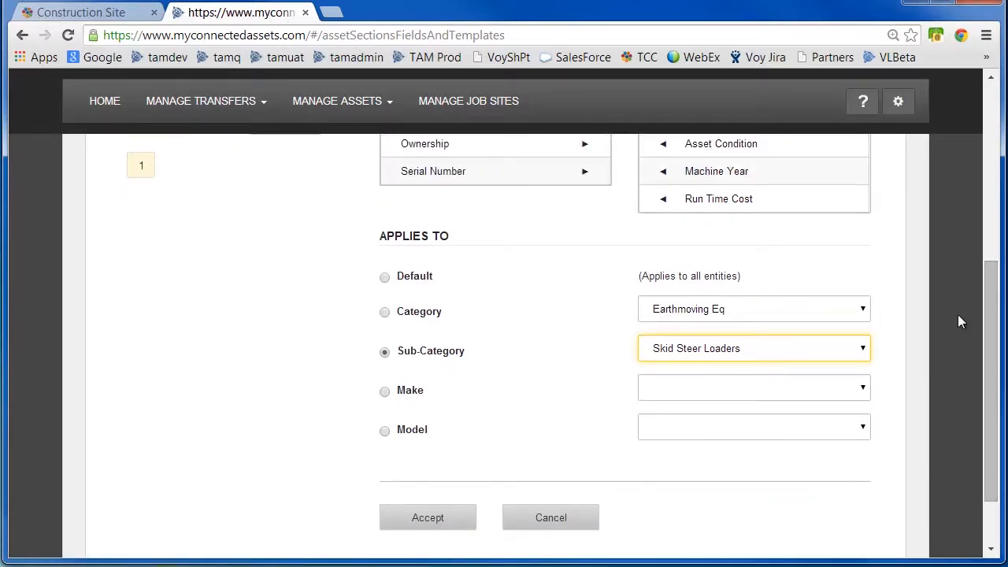
{"action": "left_click", "coordinate": [436, 523]}
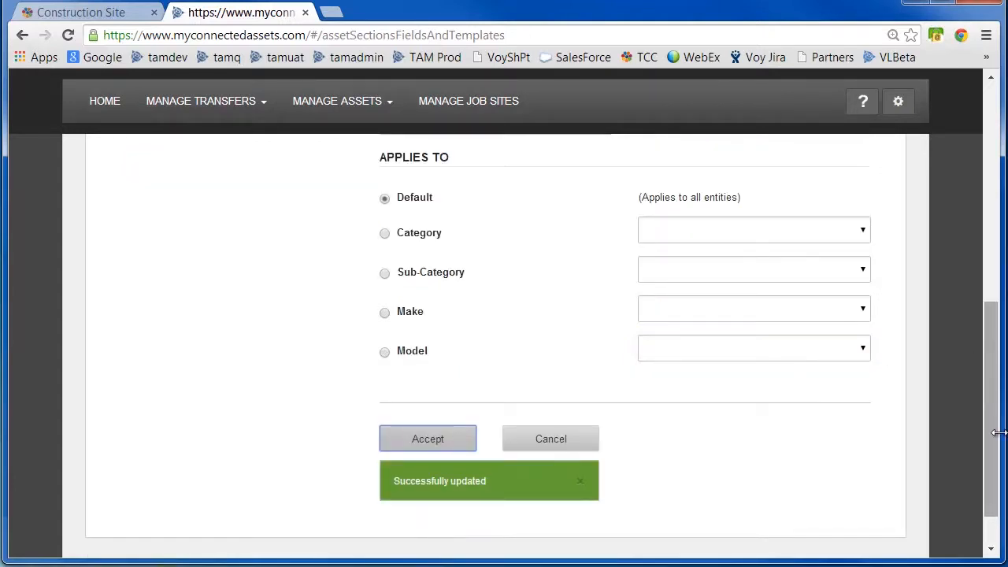
Open the Assets list and start adding a new asset.
{"action": "left_click_drag", "start_coordinate": [994, 456], "coordinate": [995, 246]}
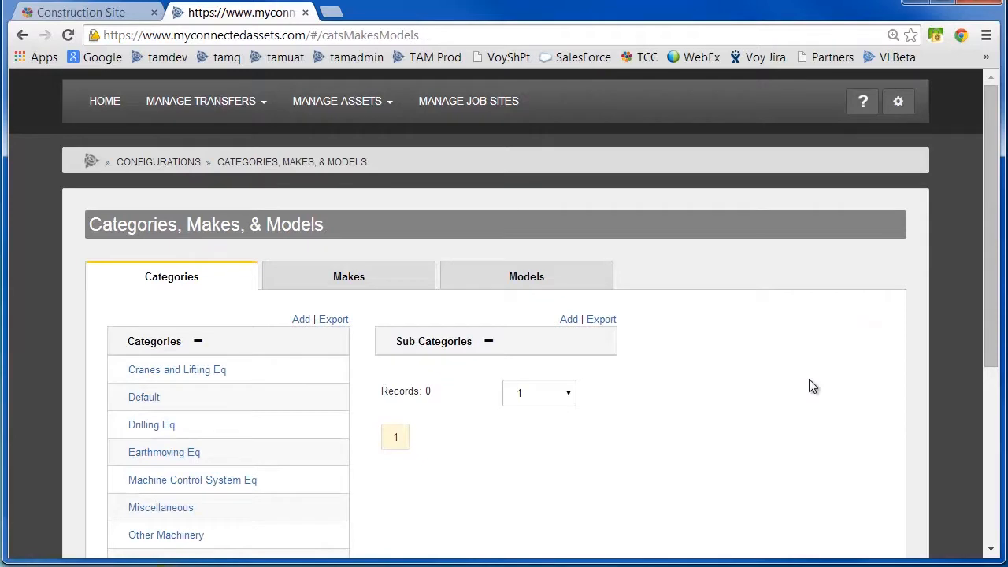
{"action": "left_click", "coordinate": [363, 104]}
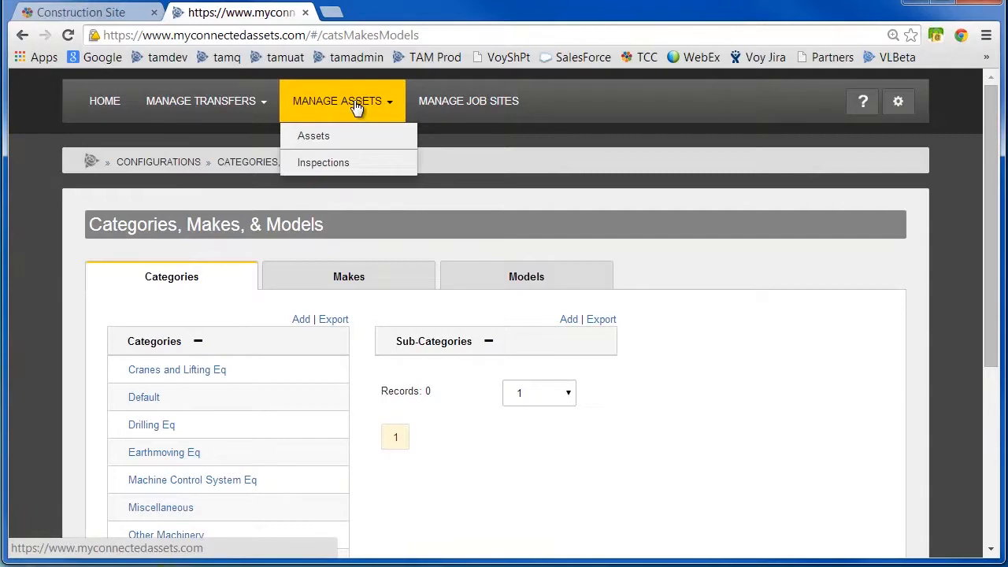
{"action": "left_click", "coordinate": [319, 137]}
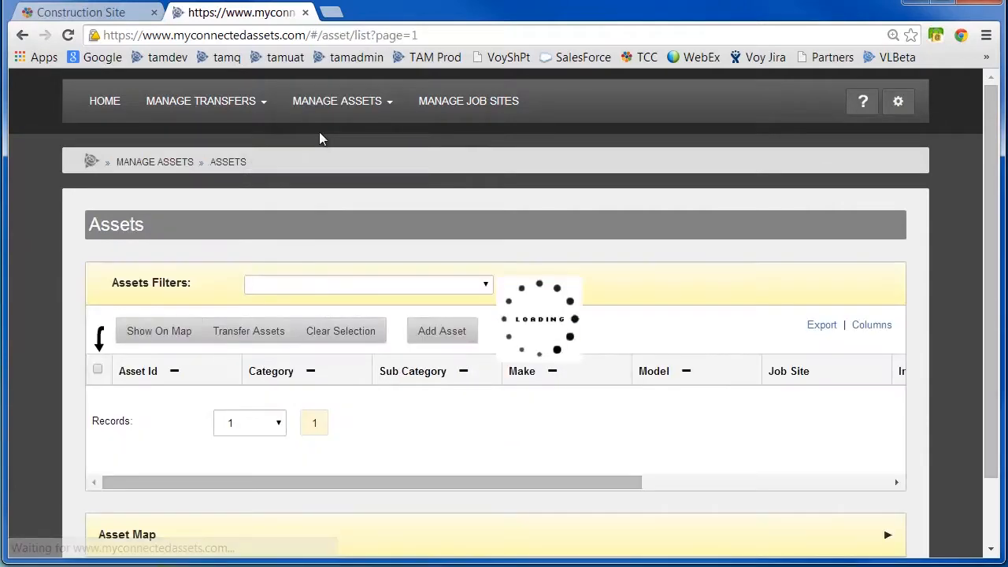
{"action": "left_click_drag", "start_coordinate": [989, 199], "coordinate": [989, 221]}
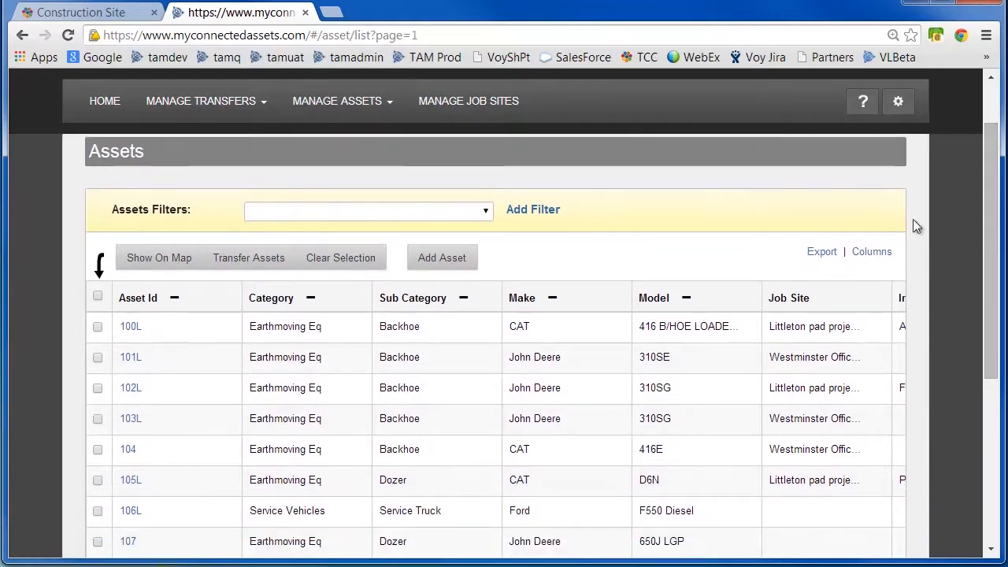
{"action": "left_click", "coordinate": [446, 260]}
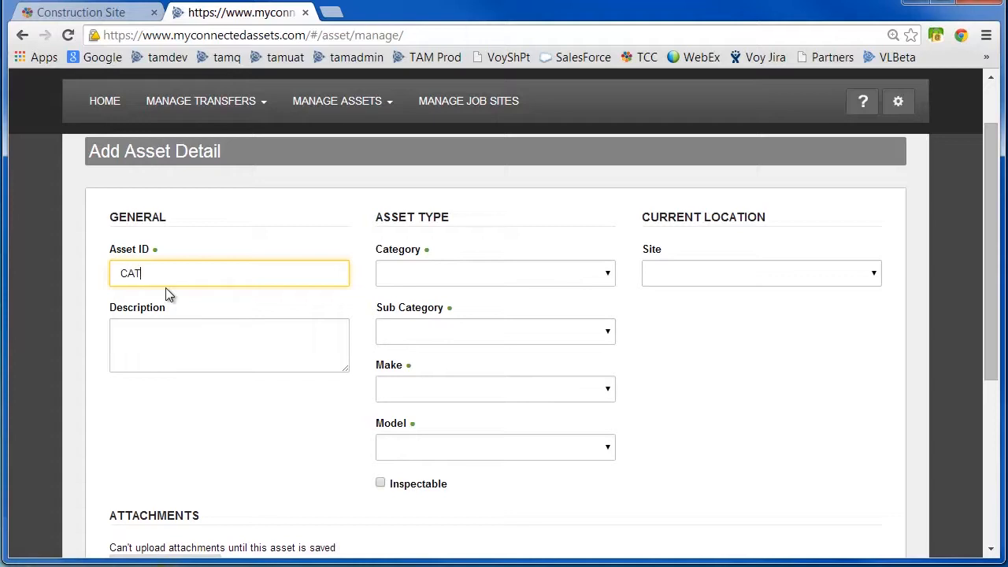
Enter CAT 236D Skid Steer Loader as the new asset's description and 566 as its Asset ID.
{"action": "type", "text": "CAT 213"}
{"action": "key", "text": "BackSpace"}
{"action": "key", "text": "BackSpace"}
{"action": "key", "text": "BackSpace"}
{"action": "type", "text": "36D Skid Steer Loader"}
{"action": "left_click_drag", "start_coordinate": [282, 282], "coordinate": [59, 265]}
{"action": "key", "text": "ctrl+c"}
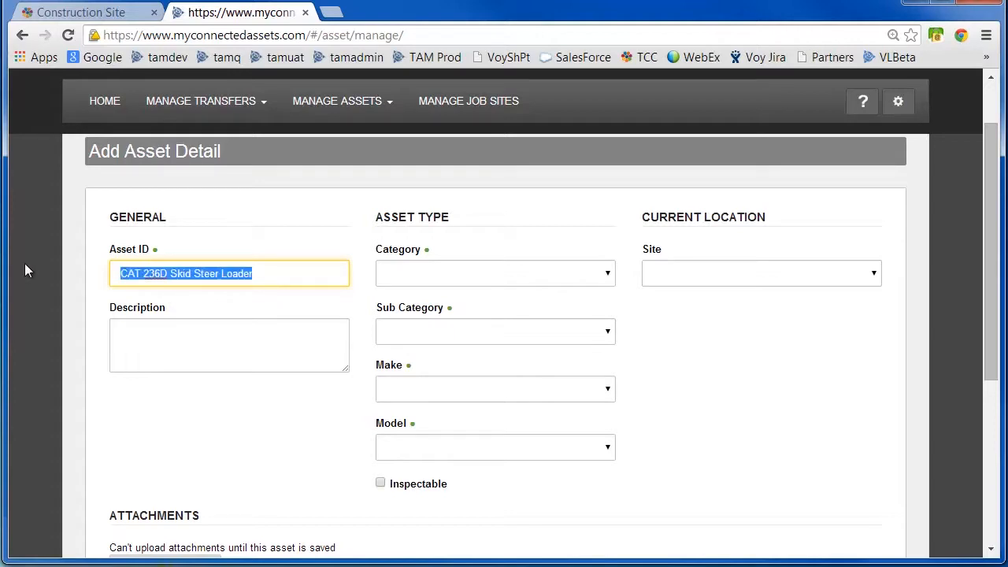
{"action": "key", "text": "BackSpace"}
{"action": "left_click", "coordinate": [129, 340]}
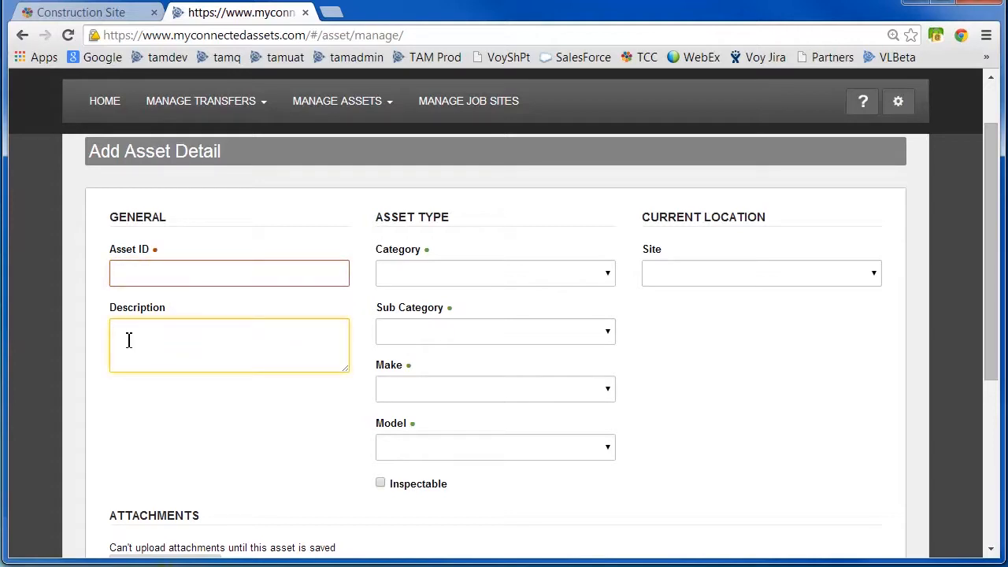
{"action": "key", "text": "ctrl+v"}
{"action": "left_click", "coordinate": [126, 275]}
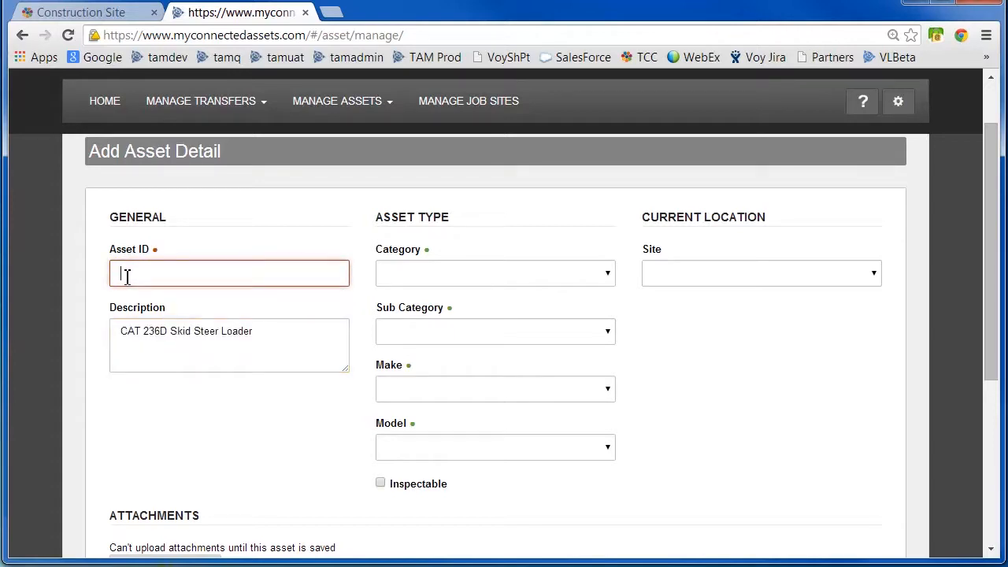
{"action": "type", "text": "566"}
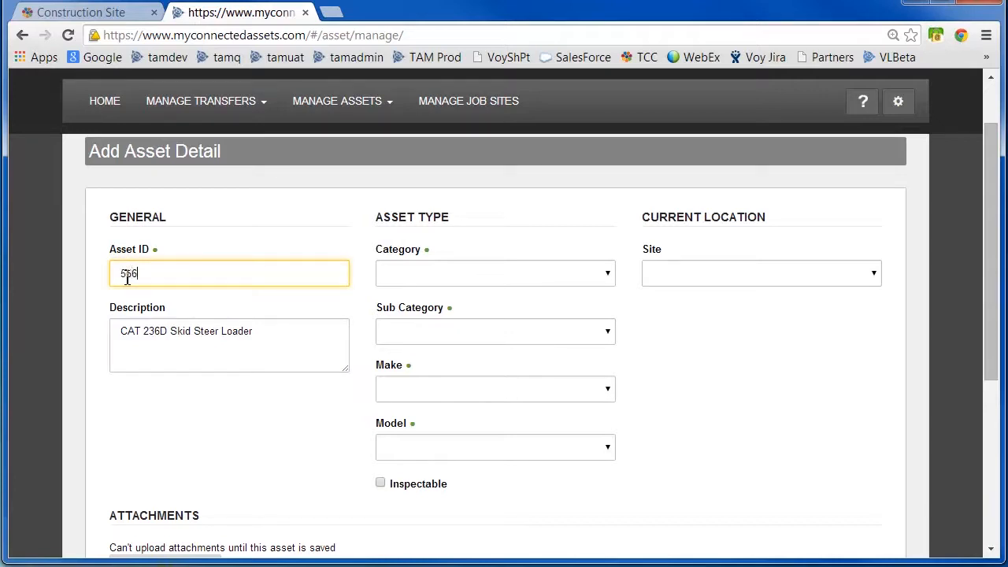
Set the new asset's category to Earthmoving Eq and its sub category to Skid Steer Loaders.
{"action": "left_click", "coordinate": [595, 278]}
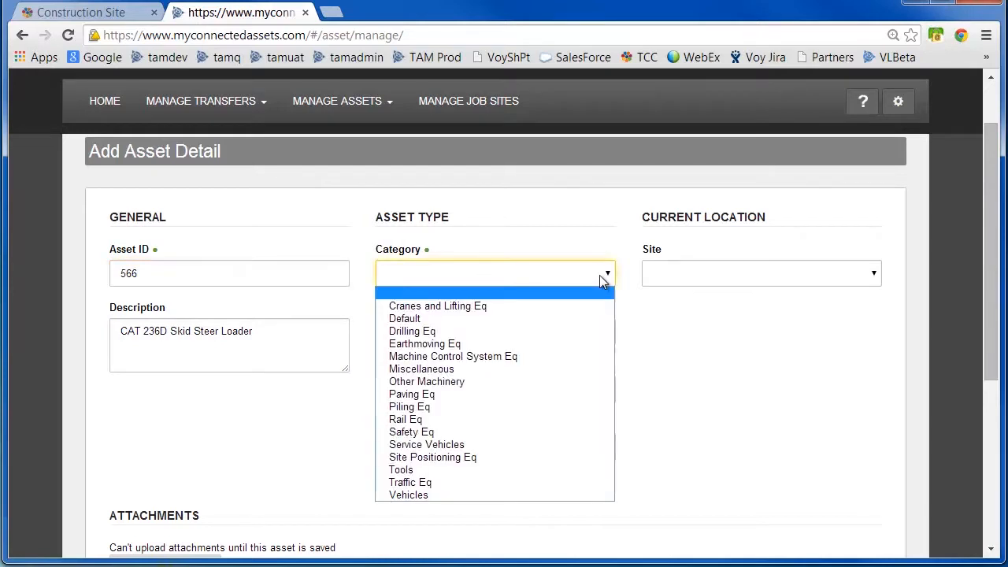
{"action": "left_click", "coordinate": [571, 345]}
{"action": "left_click", "coordinate": [612, 334]}
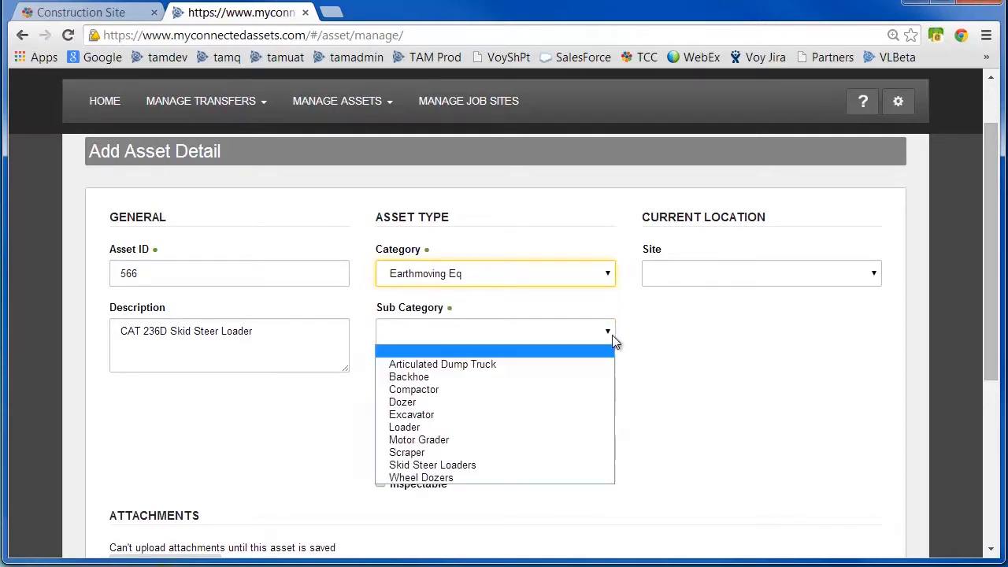
{"action": "left_click", "coordinate": [580, 464]}
Choose CAT as the make and 236D as the model, and set the site to Littleton pad project.
{"action": "left_click", "coordinate": [605, 390]}
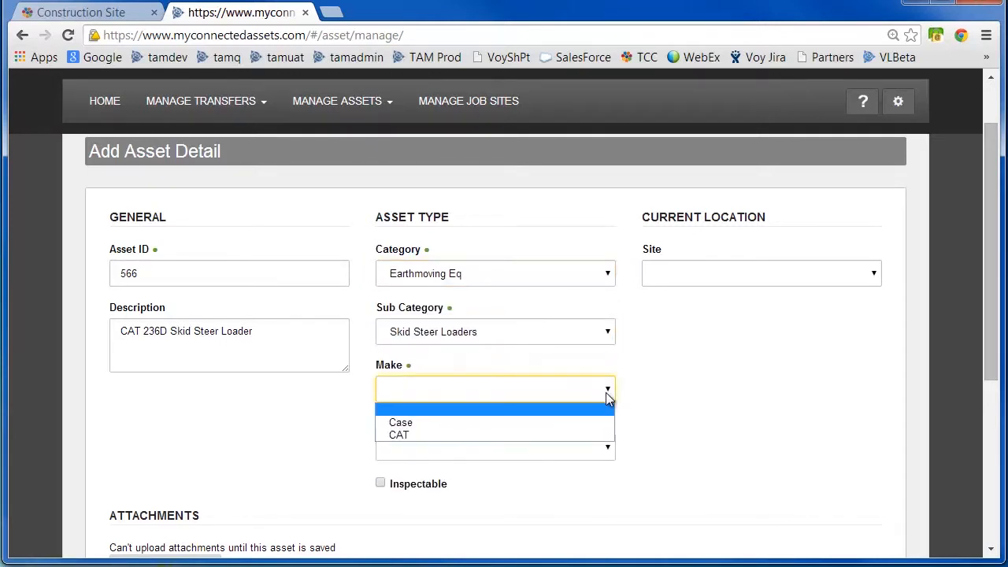
{"action": "left_click", "coordinate": [599, 436]}
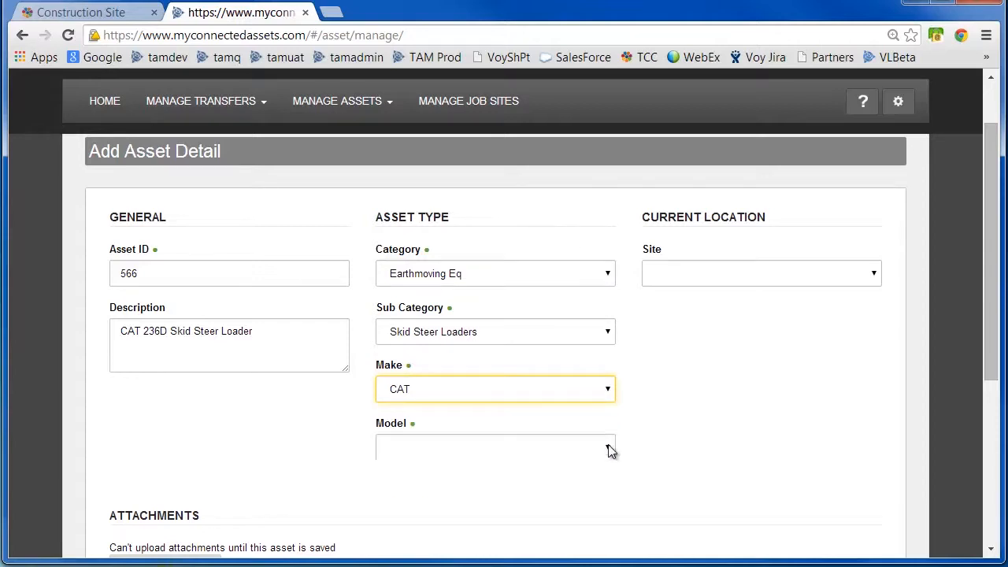
{"action": "left_click", "coordinate": [607, 448]}
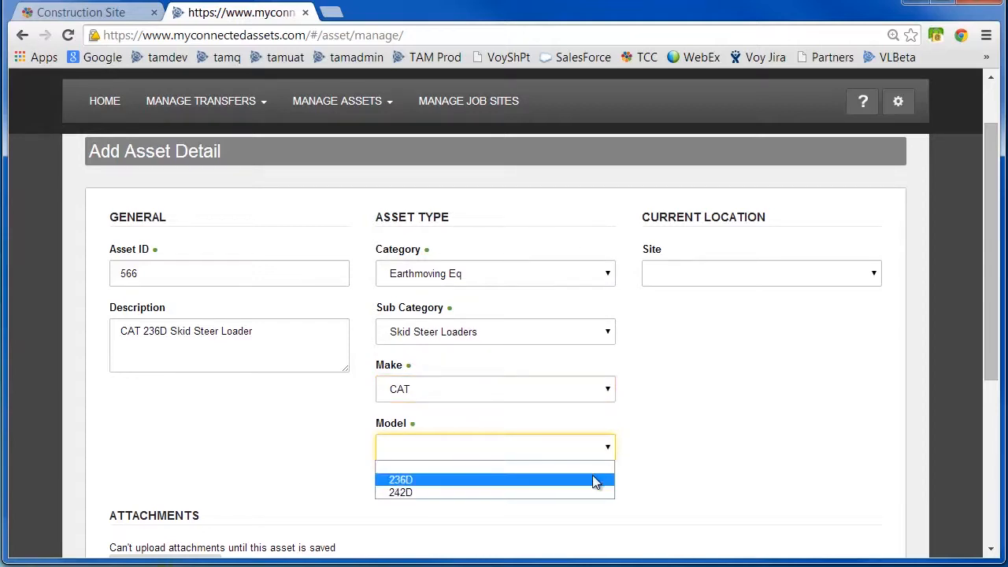
{"action": "left_click", "coordinate": [594, 479]}
{"action": "left_click", "coordinate": [869, 275]}
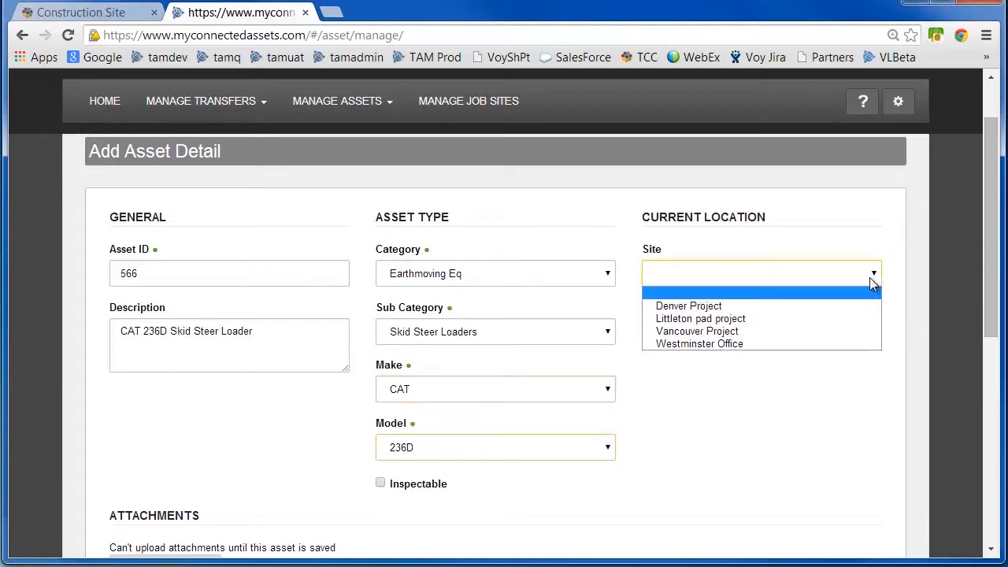
{"action": "left_click", "coordinate": [841, 317]}
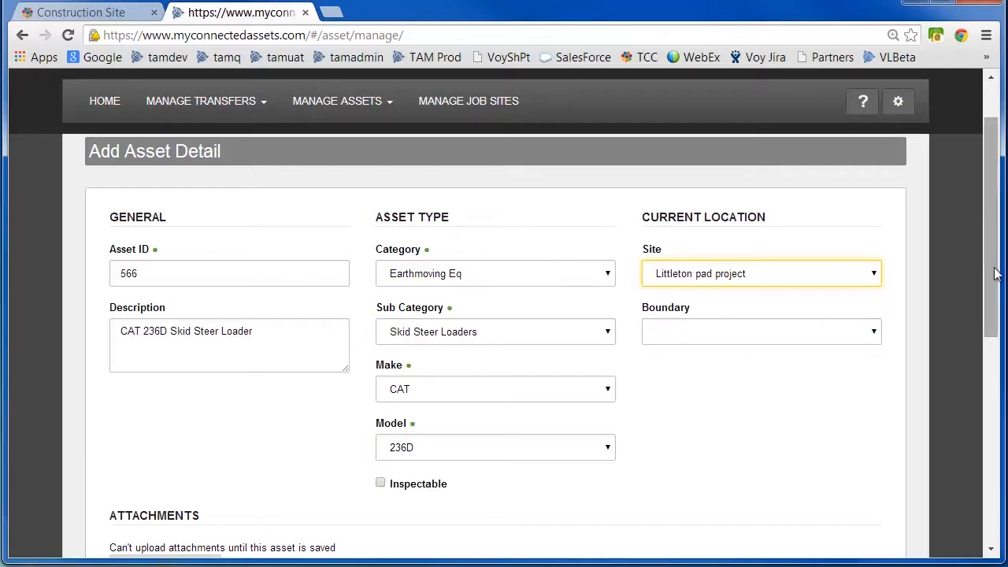
Enter 2002 in the Machine Year custom field.
{"action": "left_click_drag", "start_coordinate": [985, 268], "coordinate": [978, 413]}
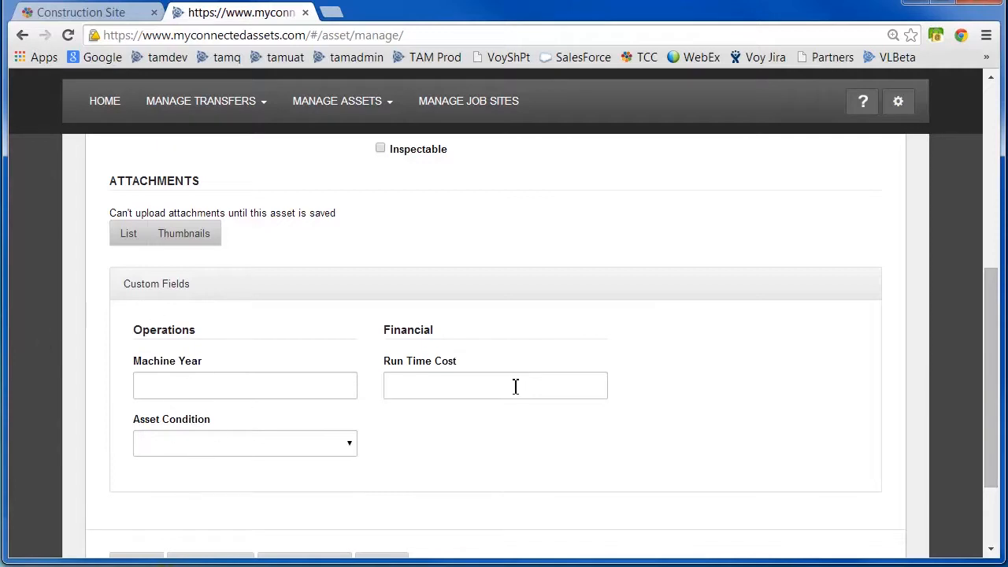
{"action": "left_click", "coordinate": [273, 388]}
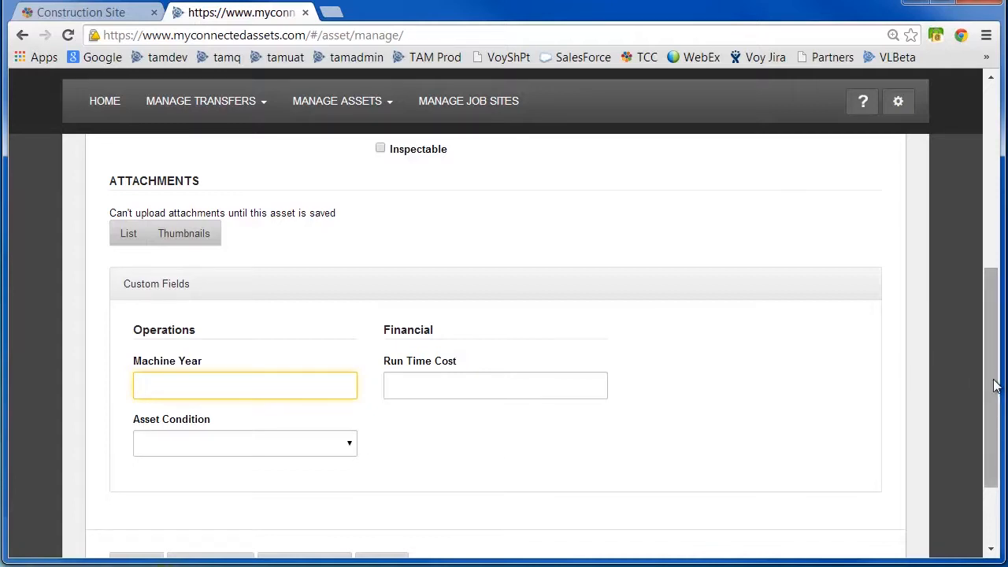
{"action": "scroll", "coordinate": [994, 386], "scroll_direction": "down", "scroll_amount": 2}
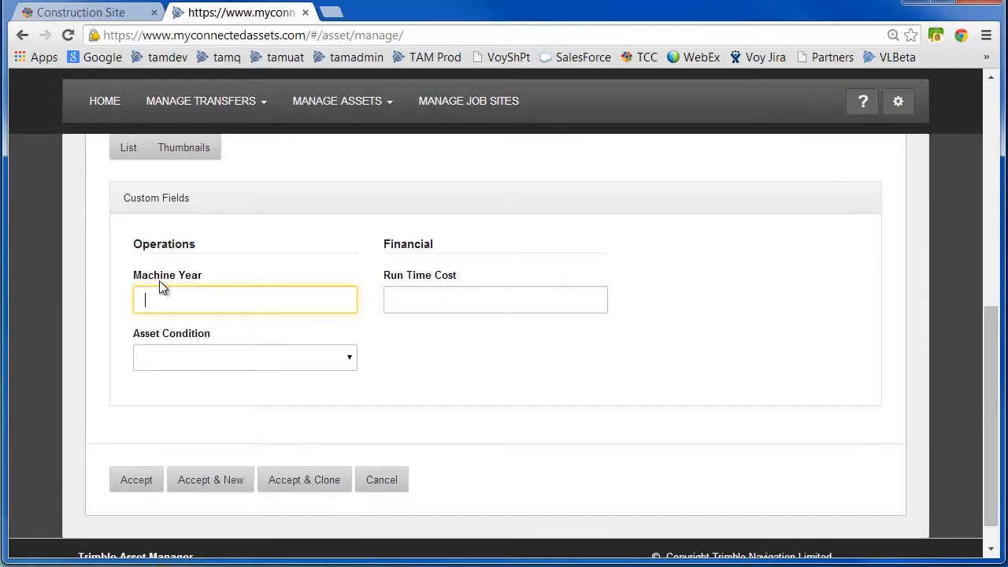
{"action": "type", "text": "2002"}
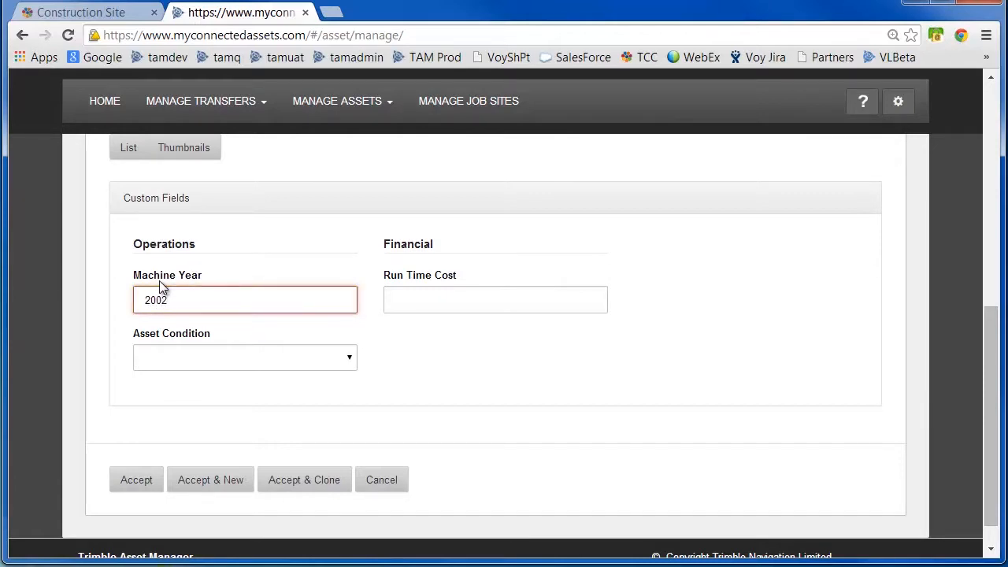
Set Asset Condition to Bad and Run Time Cost to 1000.
{"action": "left_click", "coordinate": [348, 361]}
{"action": "left_click", "coordinate": [182, 405]}
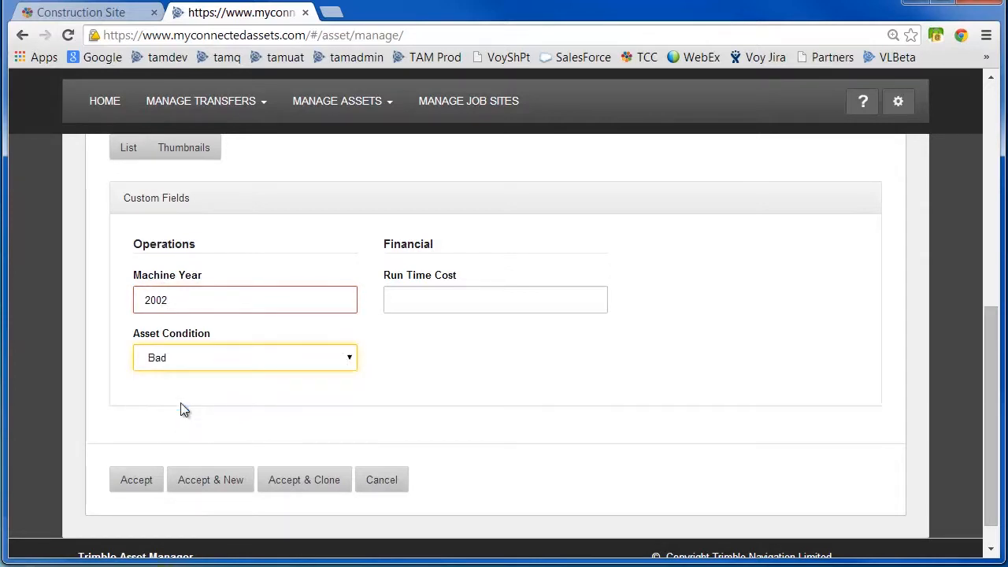
{"action": "left_click", "coordinate": [478, 302]}
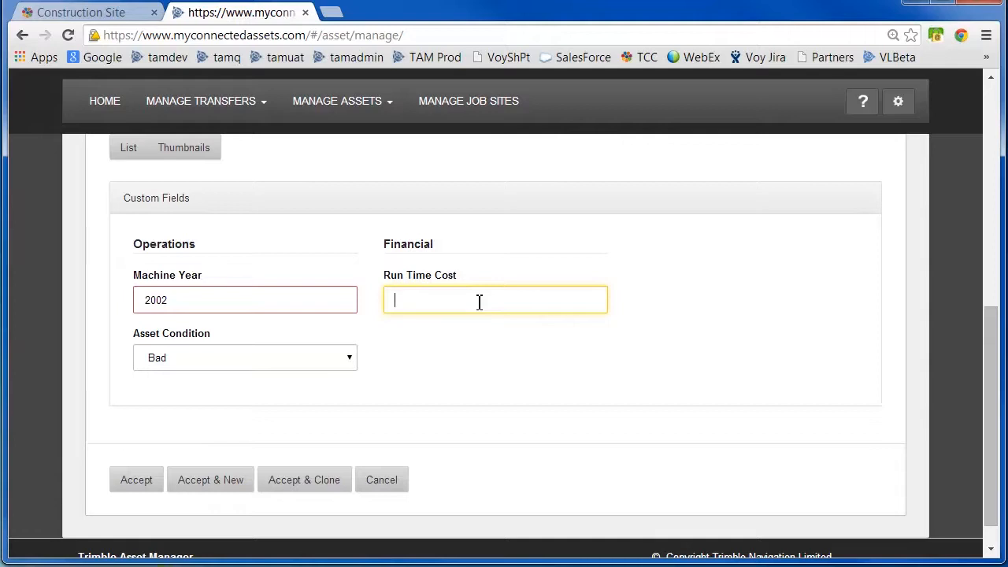
{"action": "type", "text": "1000"}
Clear the Machine Year value and accept the new asset.
{"action": "left_click_drag", "start_coordinate": [997, 449], "coordinate": [1000, 418]}
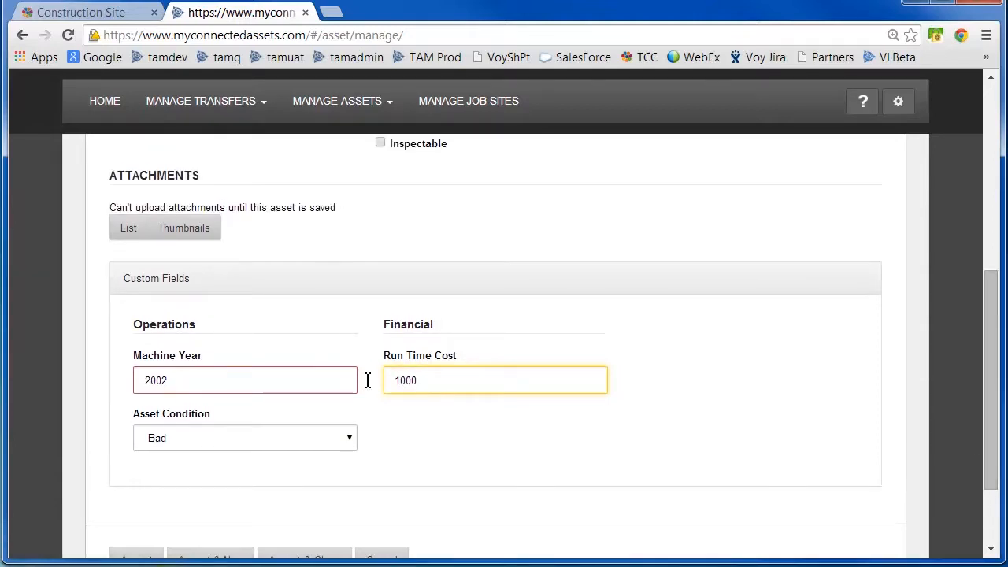
{"action": "left_click", "coordinate": [220, 381]}
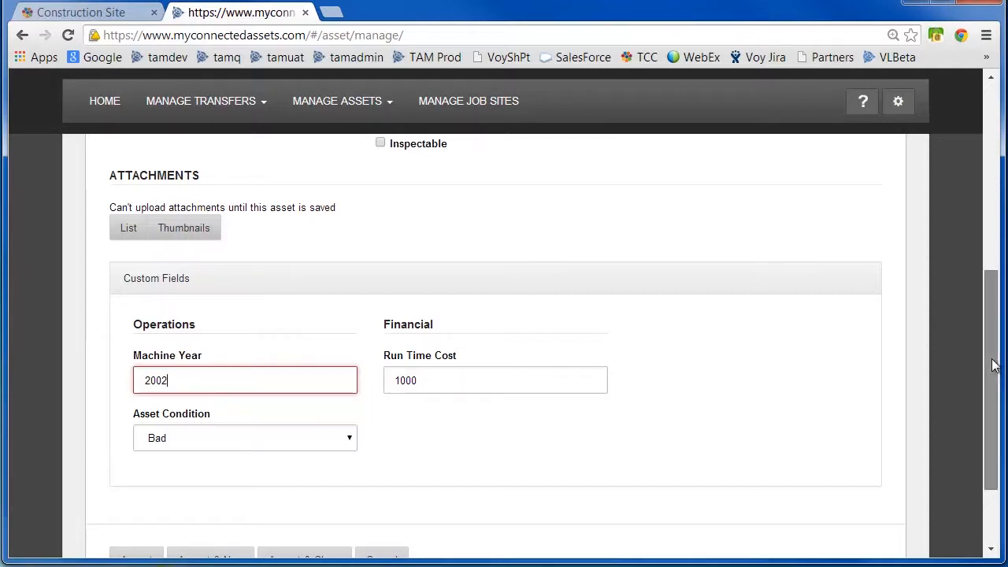
{"action": "scroll", "coordinate": [991, 370], "scroll_direction": "down", "scroll_amount": 1}
{"action": "left_click_drag", "start_coordinate": [194, 288], "coordinate": [118, 288]}
{"action": "key", "text": "BackSpace"}
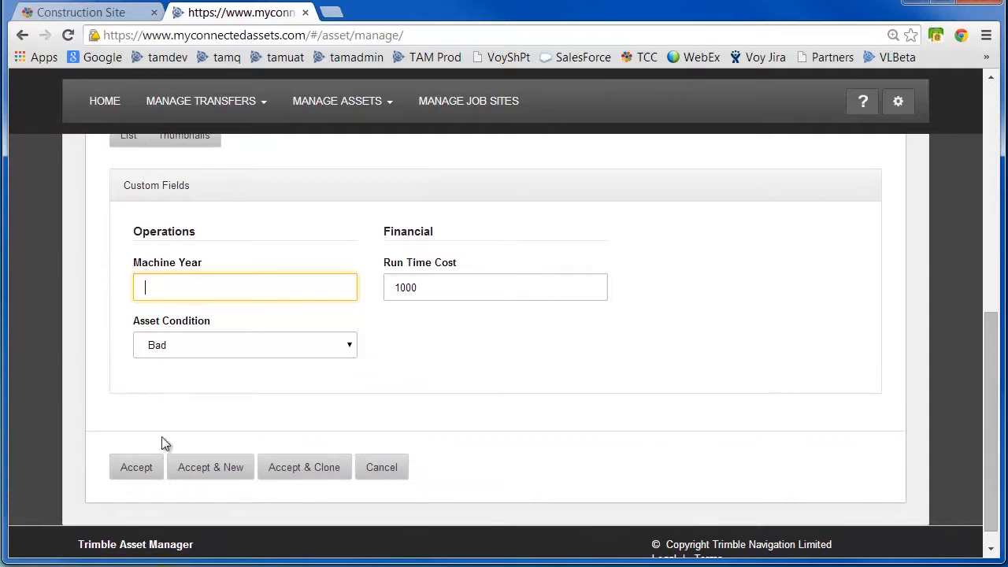
{"action": "left_click", "coordinate": [137, 468]}
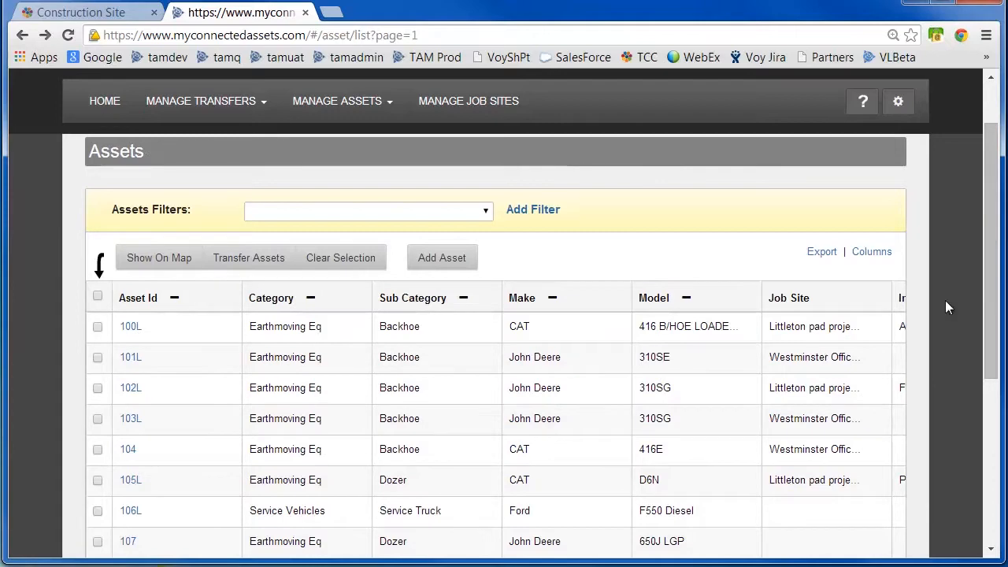
In Custom Templates, change the Machine Year field's format to STRING and save it.
{"action": "mouse_move", "coordinate": [992, 272]}
{"action": "left_mouse_down"}
{"action": "mouse_move", "coordinate": [993, 309]}
{"action": "mouse_move", "coordinate": [992, 255]}
{"action": "left_mouse_up"}
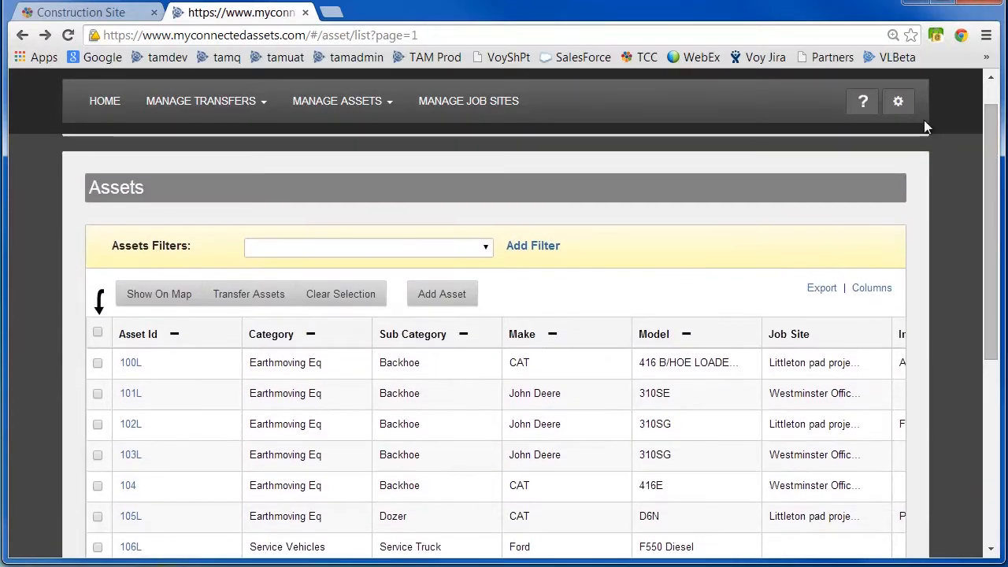
{"action": "left_click", "coordinate": [899, 105]}
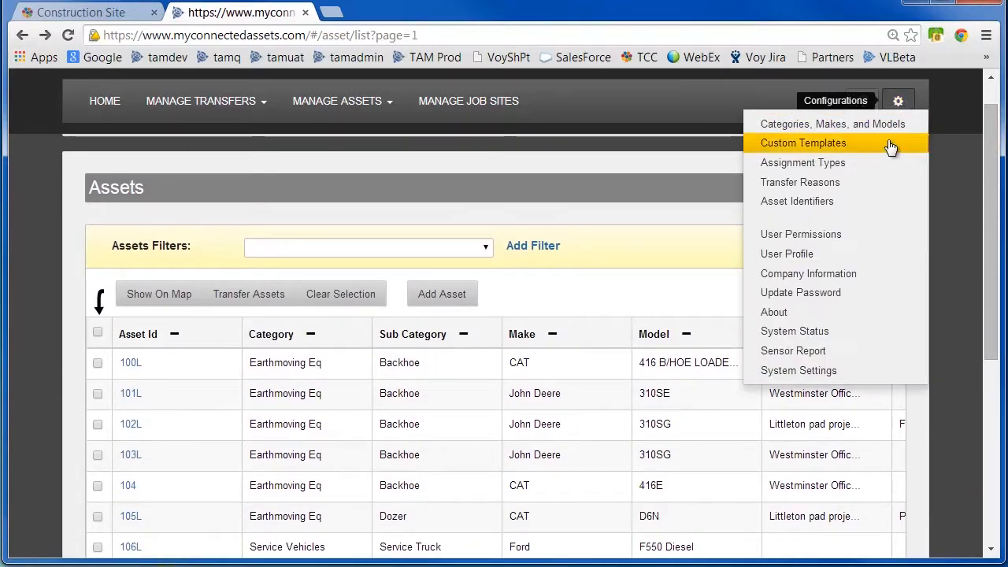
{"action": "left_click", "coordinate": [890, 144]}
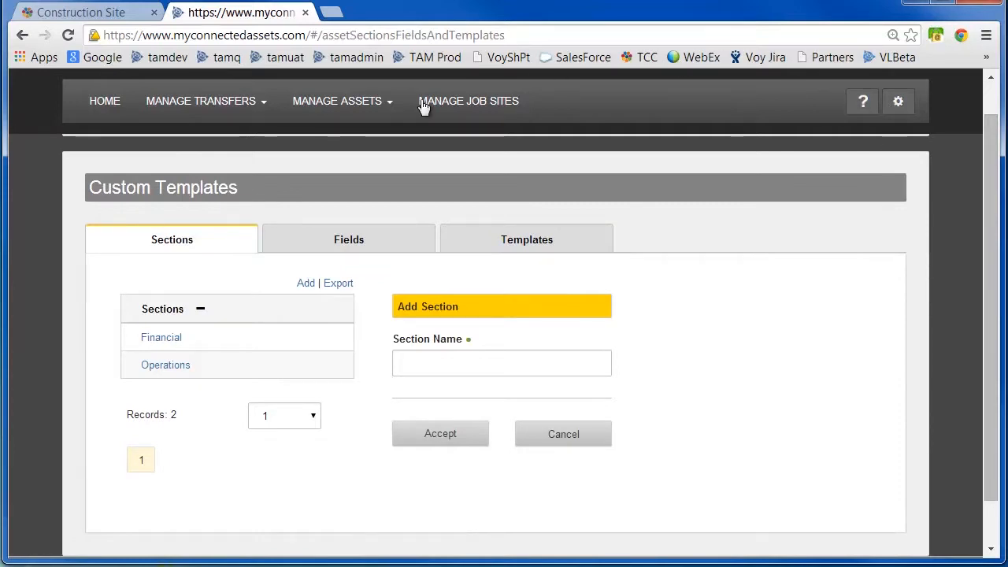
{"action": "left_click", "coordinate": [167, 374]}
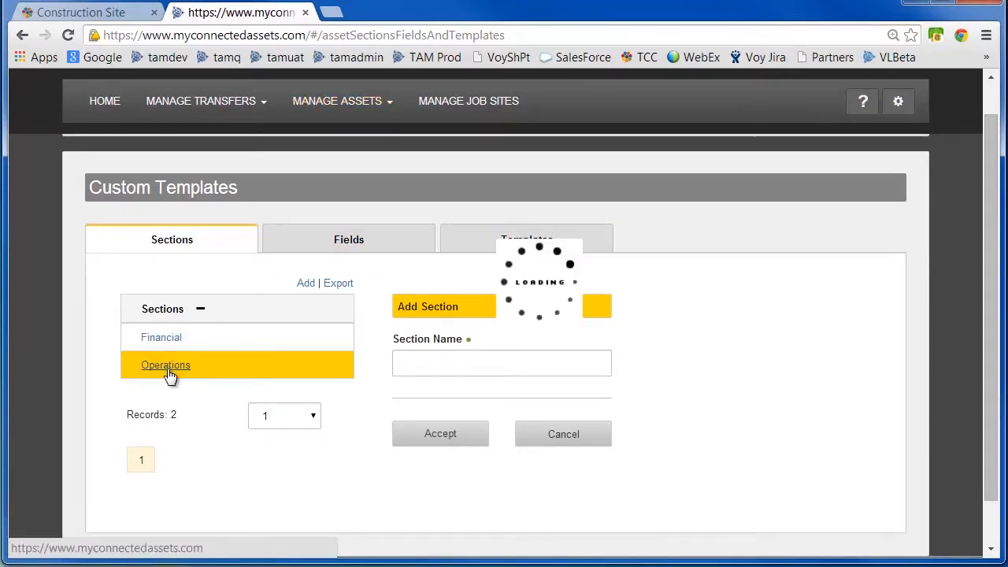
{"action": "left_click", "coordinate": [365, 243]}
{"action": "left_click_drag", "start_coordinate": [992, 291], "coordinate": [994, 346]}
{"action": "left_click", "coordinate": [204, 299]}
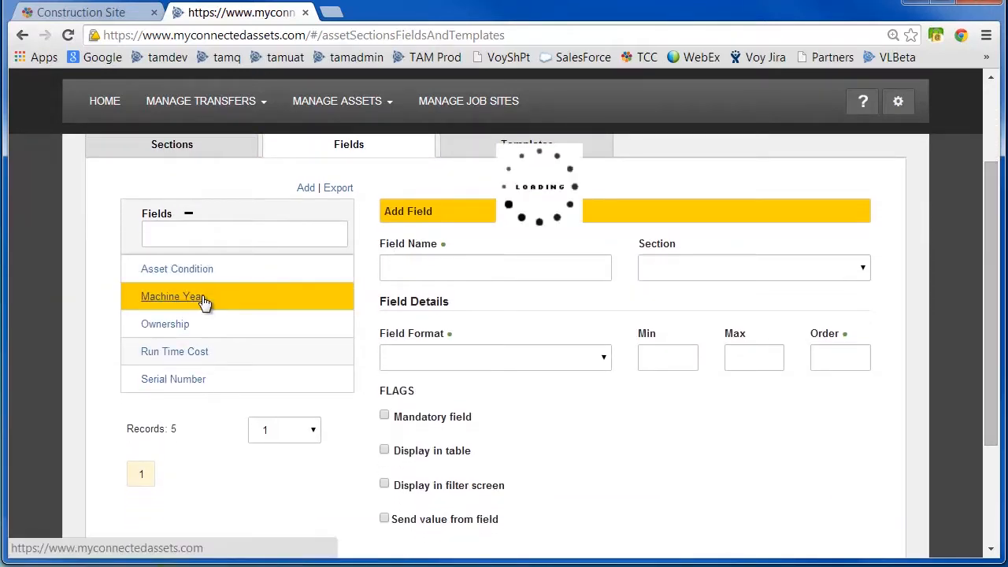
{"action": "left_click", "coordinate": [607, 360]}
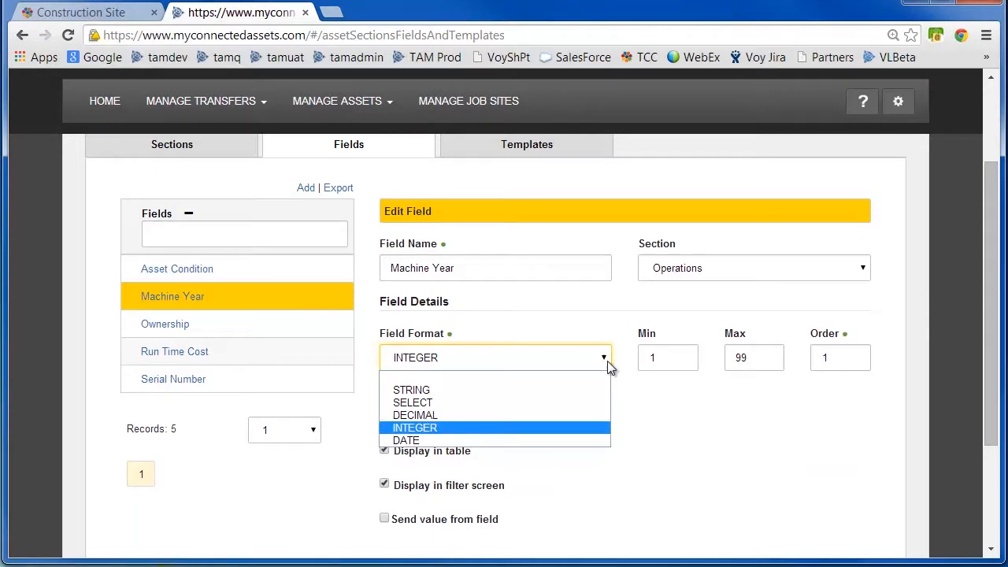
{"action": "left_click", "coordinate": [569, 390]}
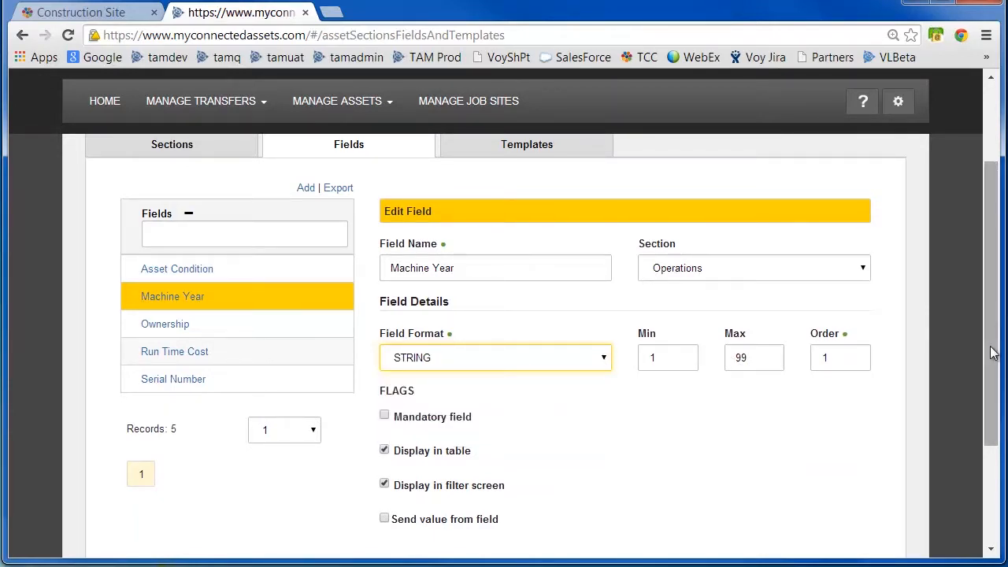
{"action": "scroll", "coordinate": [985, 315], "scroll_direction": "down", "scroll_amount": 3}
{"action": "left_click", "coordinate": [432, 445]}
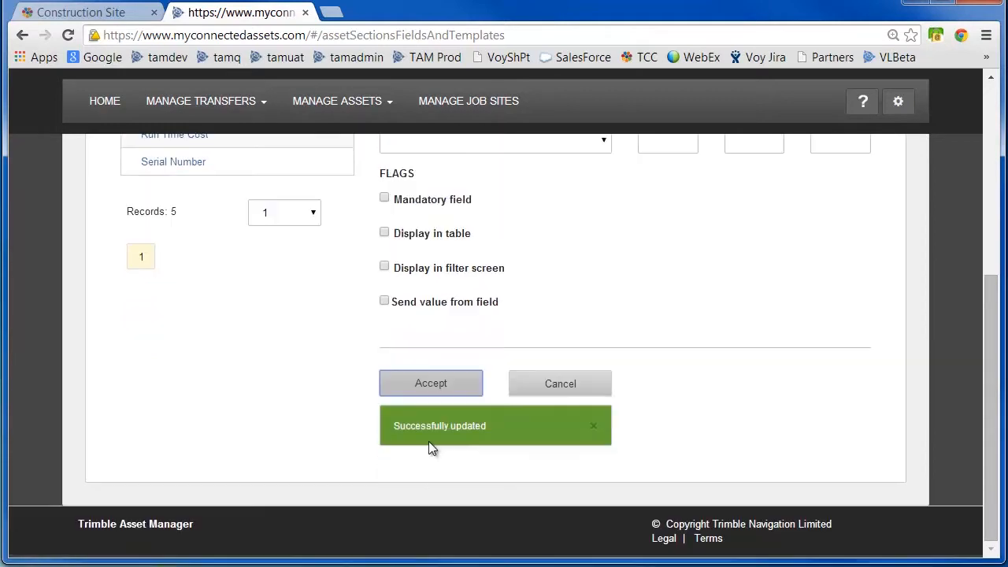
Open asset 566 from the Assets list filtered to Skid Steer Loaders.
{"action": "left_click_drag", "start_coordinate": [989, 441], "coordinate": [1003, 255]}
{"action": "left_click", "coordinate": [341, 103]}
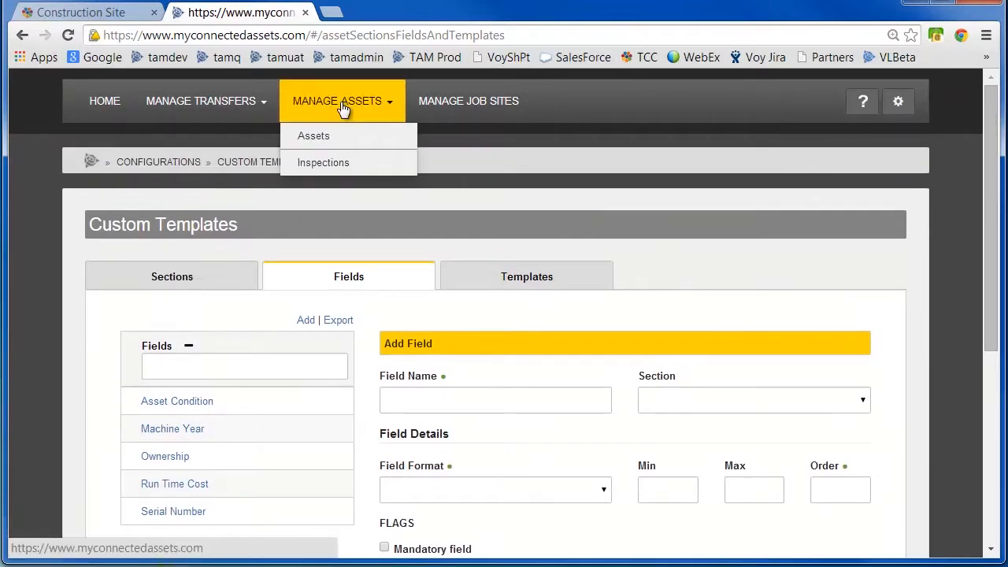
{"action": "left_click", "coordinate": [323, 138]}
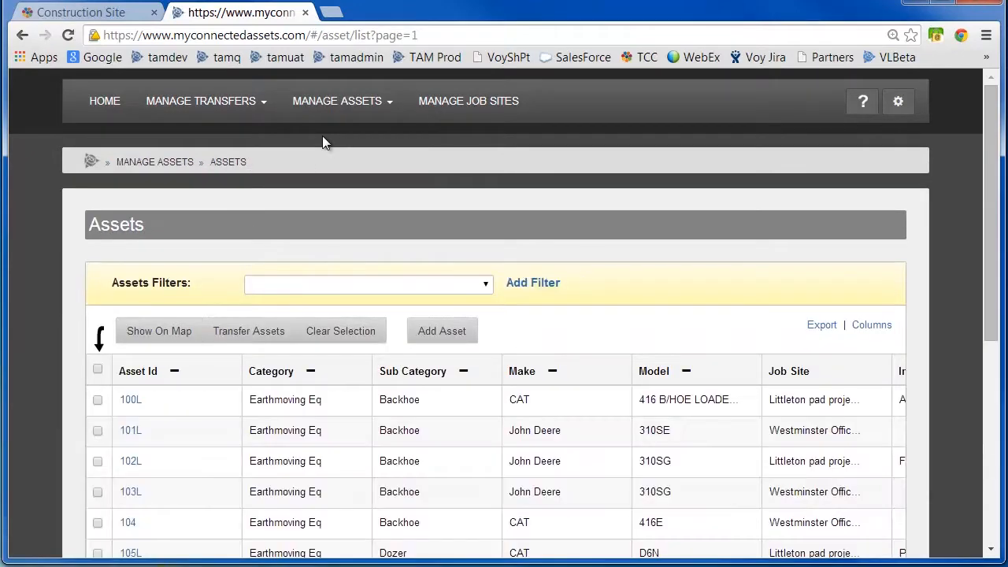
{"action": "left_click", "coordinate": [484, 285]}
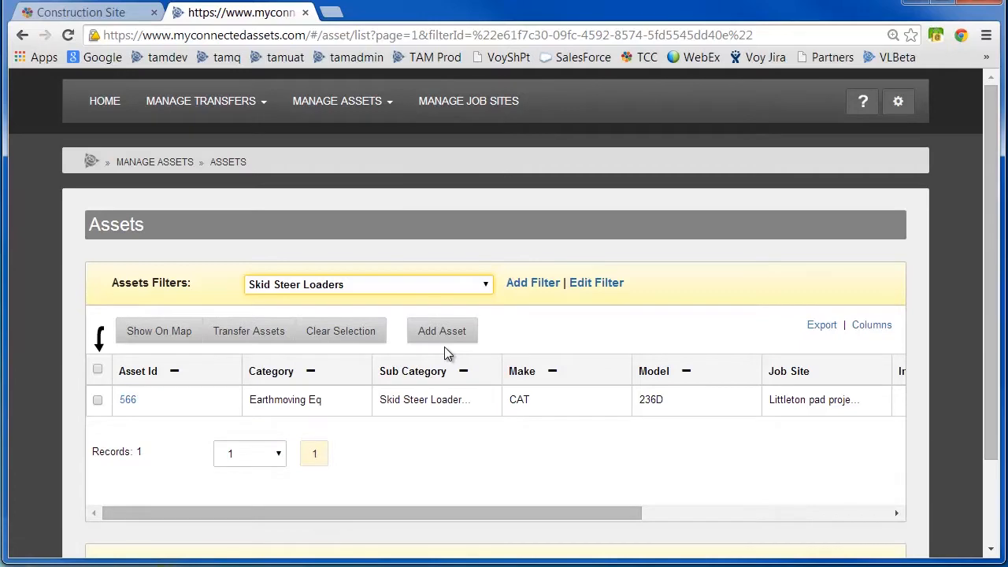
{"action": "left_click", "coordinate": [129, 402]}
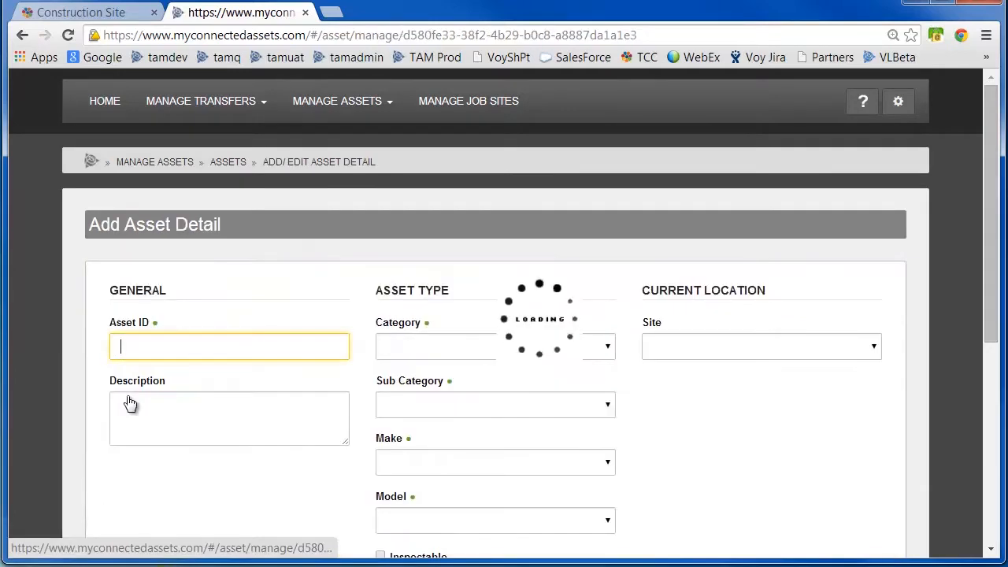
Enter 2002 as asset 566's Machine Year and accept the changes.
{"action": "scroll", "coordinate": [990, 292], "scroll_direction": "down", "scroll_amount": 1}
{"action": "scroll", "coordinate": [989, 292], "scroll_direction": "down", "scroll_amount": 5}
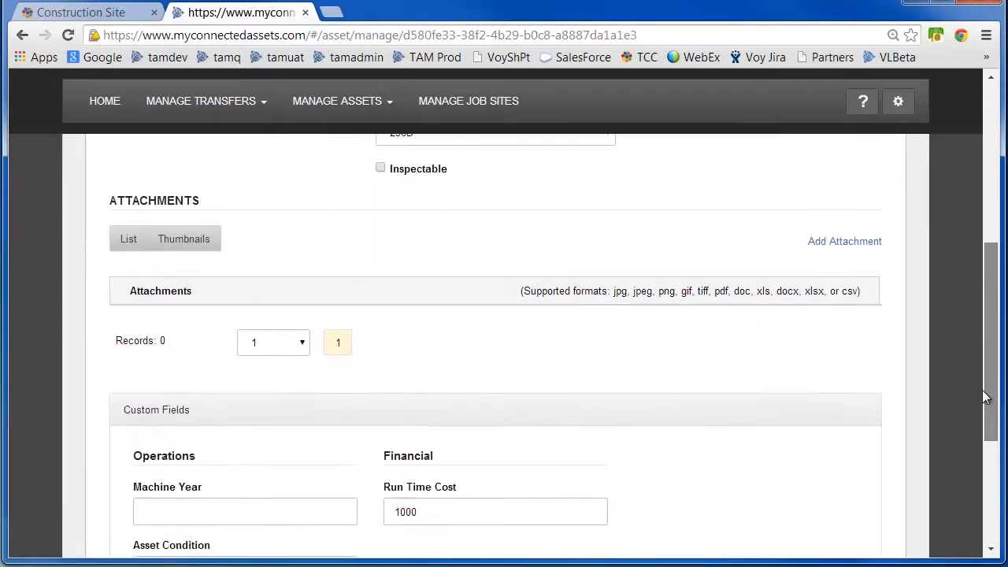
{"action": "left_click", "coordinate": [165, 417]}
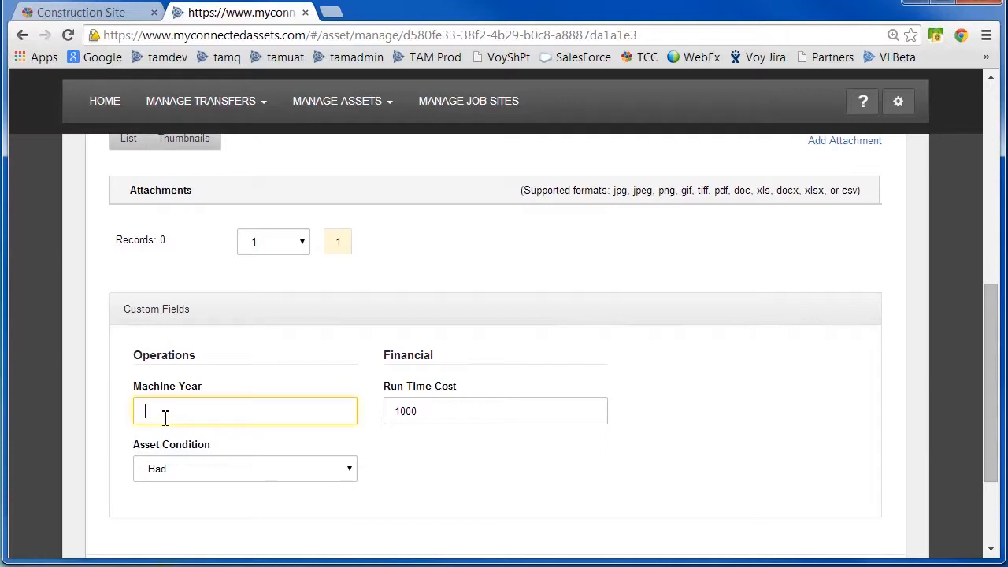
{"action": "type", "text": "2002"}
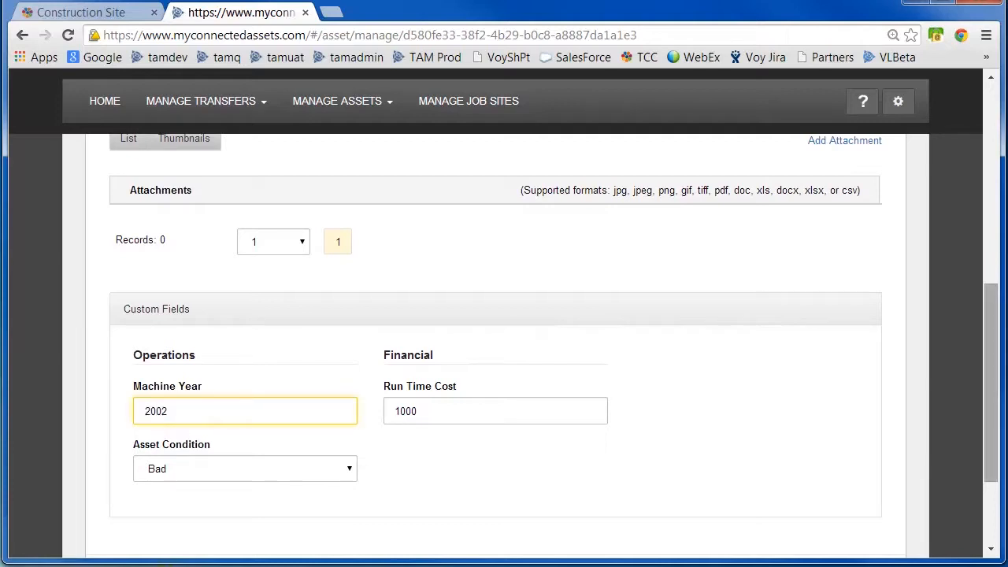
{"action": "left_click_drag", "start_coordinate": [990, 400], "coordinate": [990, 448]}
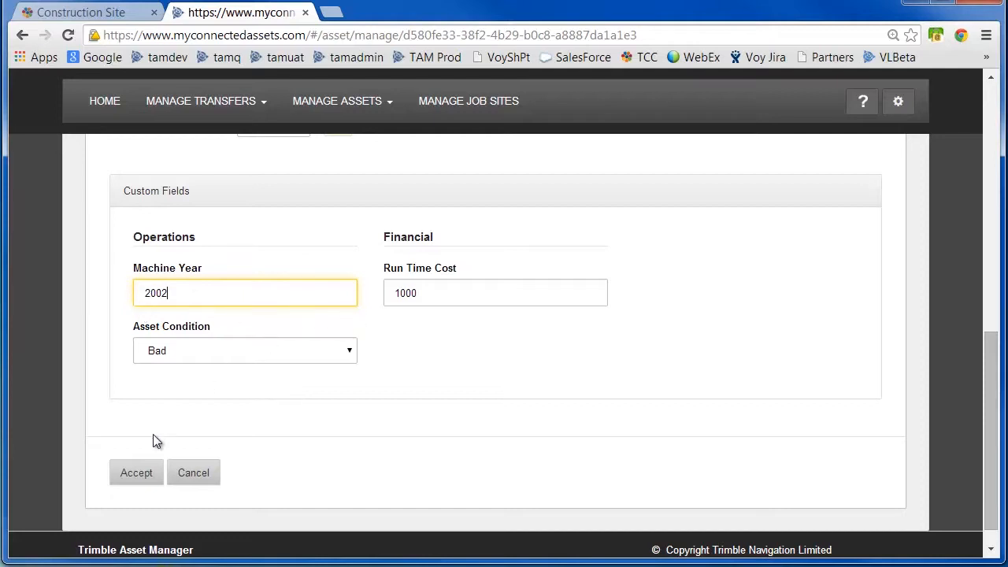
{"action": "left_click", "coordinate": [130, 472]}
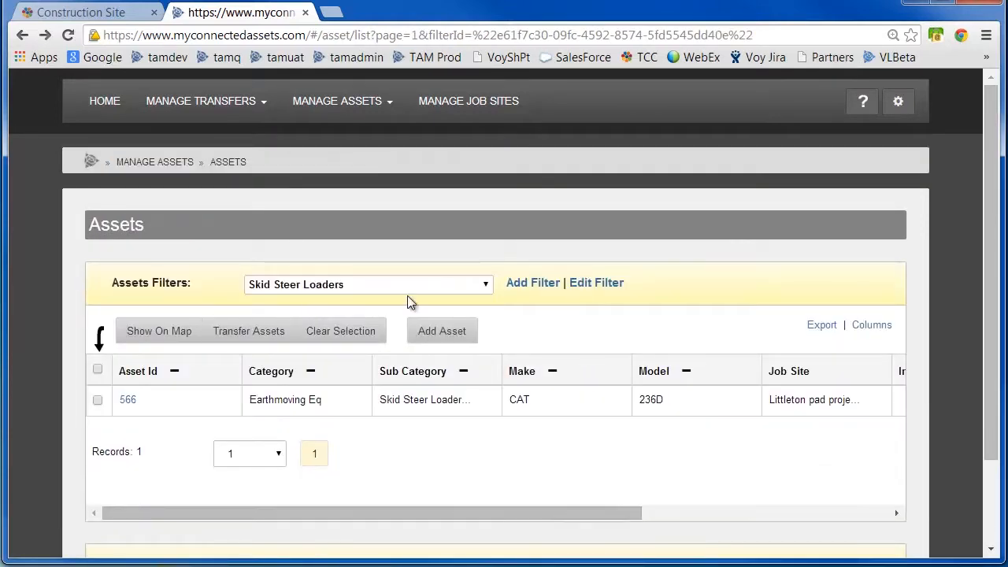